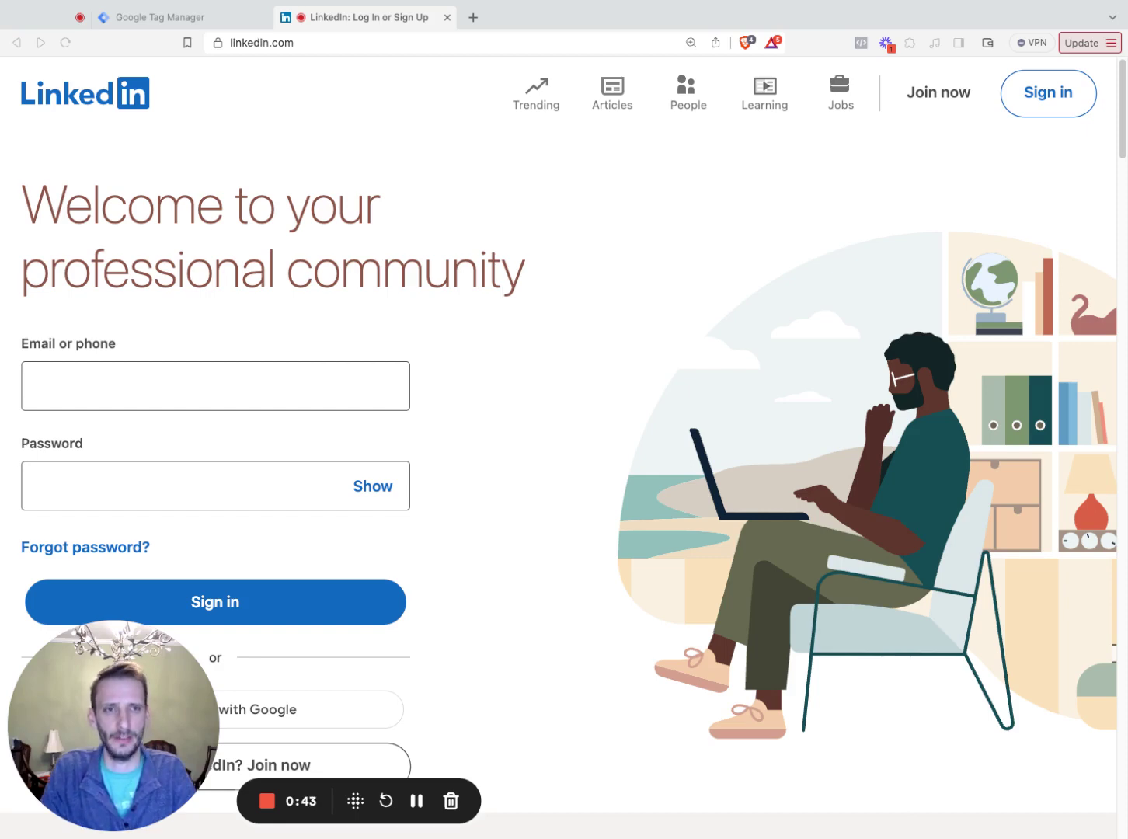
# Close the LinkedIn sign-in tab and open Web_container under the LinkedIn-Developers account.
pyautogui.click(206, 17)
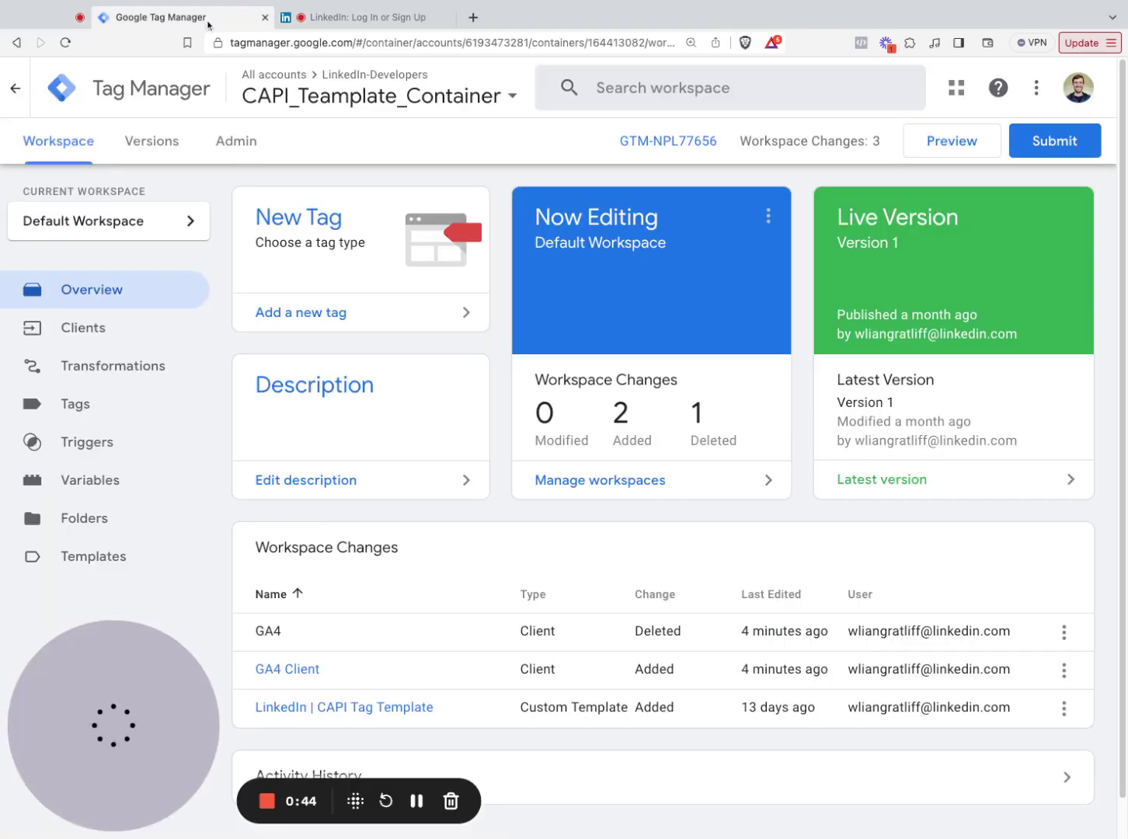
pyautogui.click(449, 17)
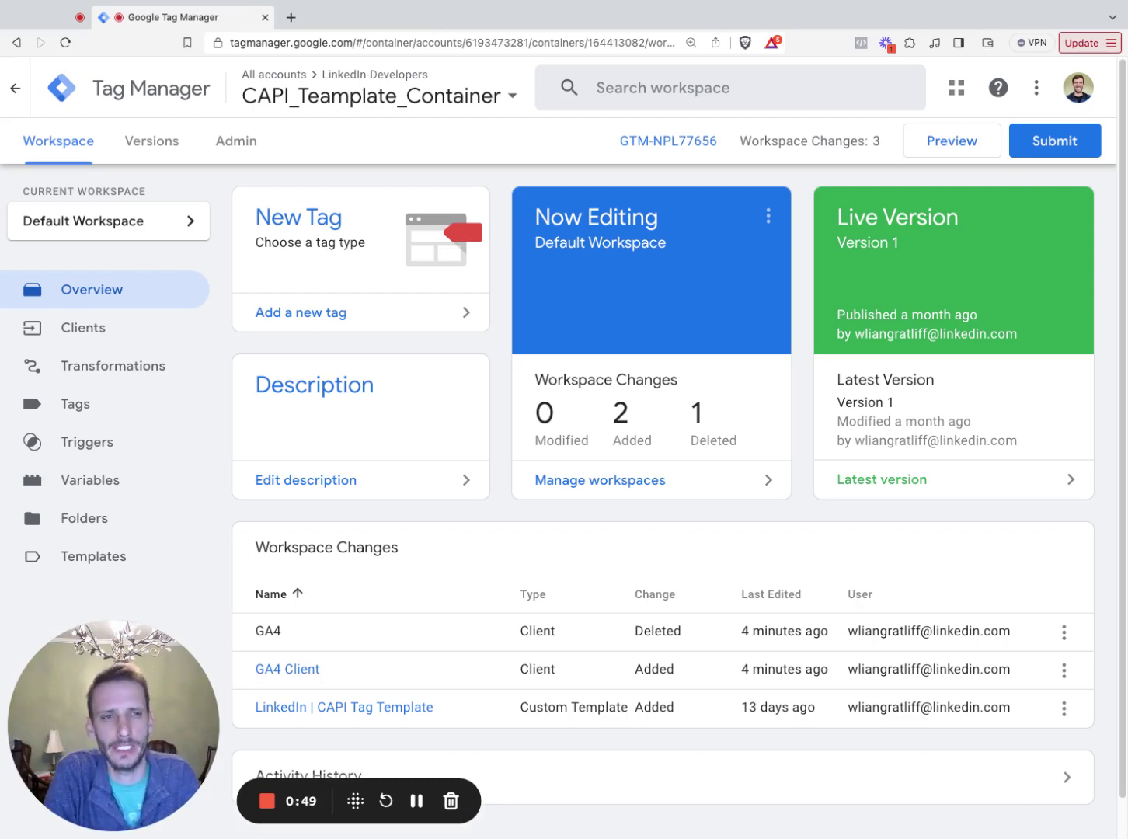
pyautogui.click(367, 95)
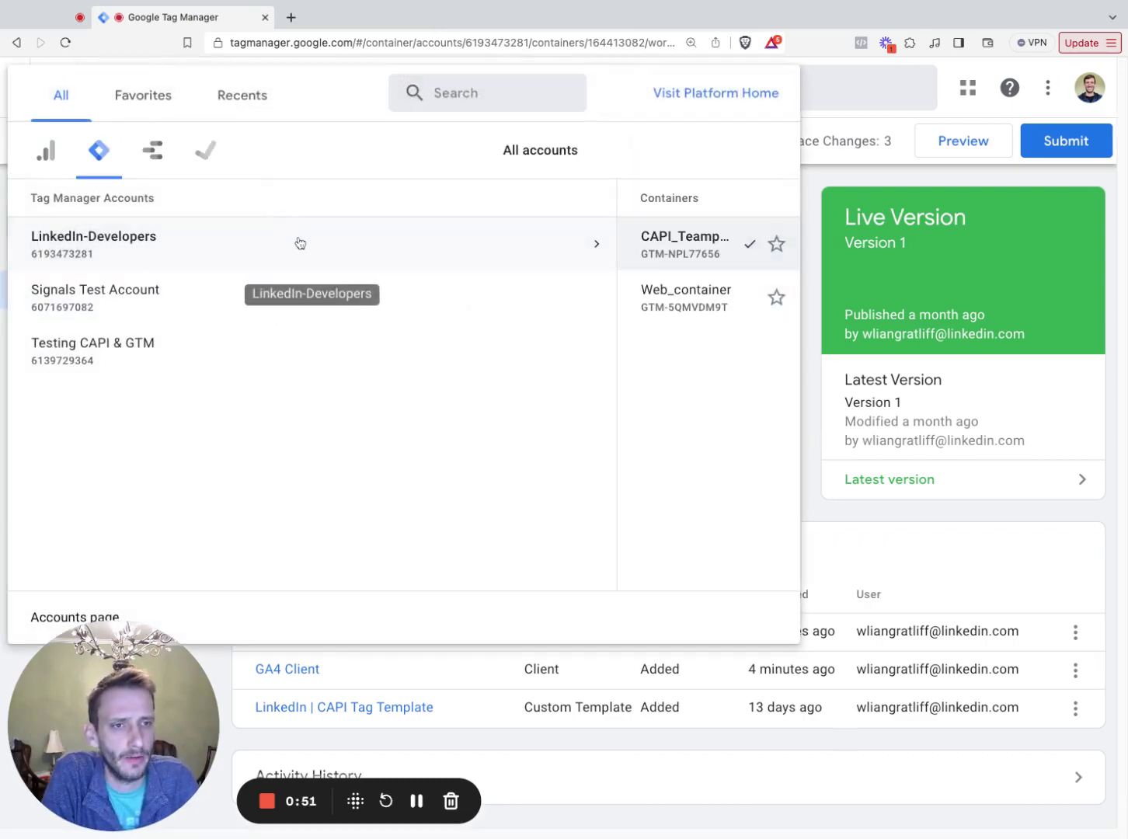
pyautogui.click(383, 254)
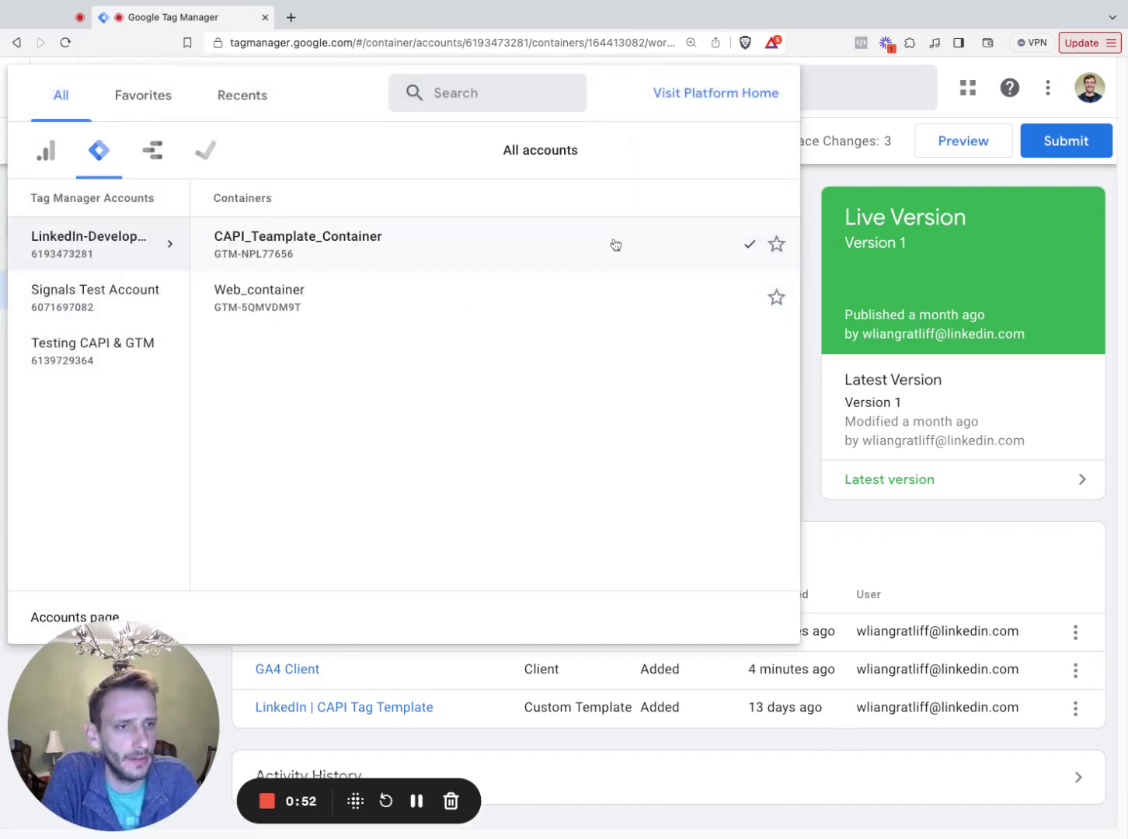
pyautogui.click(449, 300)
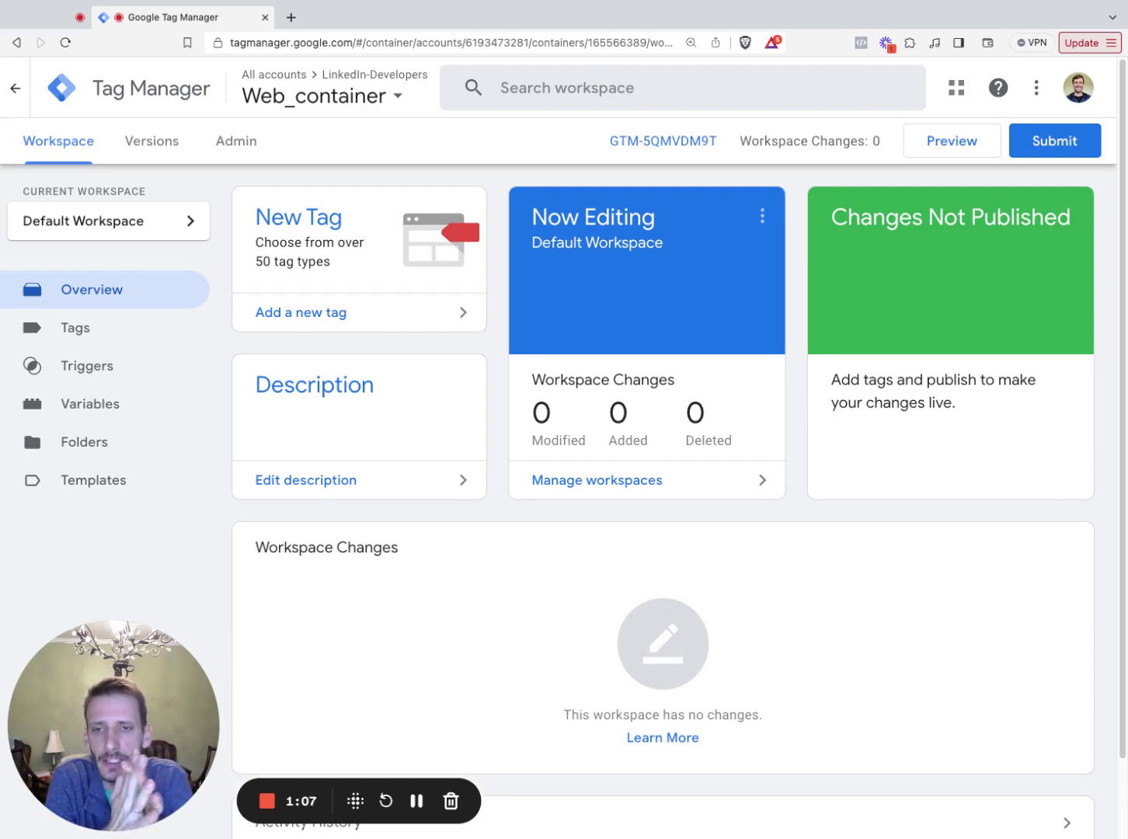
# Create a new Google Tag titled 'Google Tag - Configuration'.
pyautogui.click(83, 336)
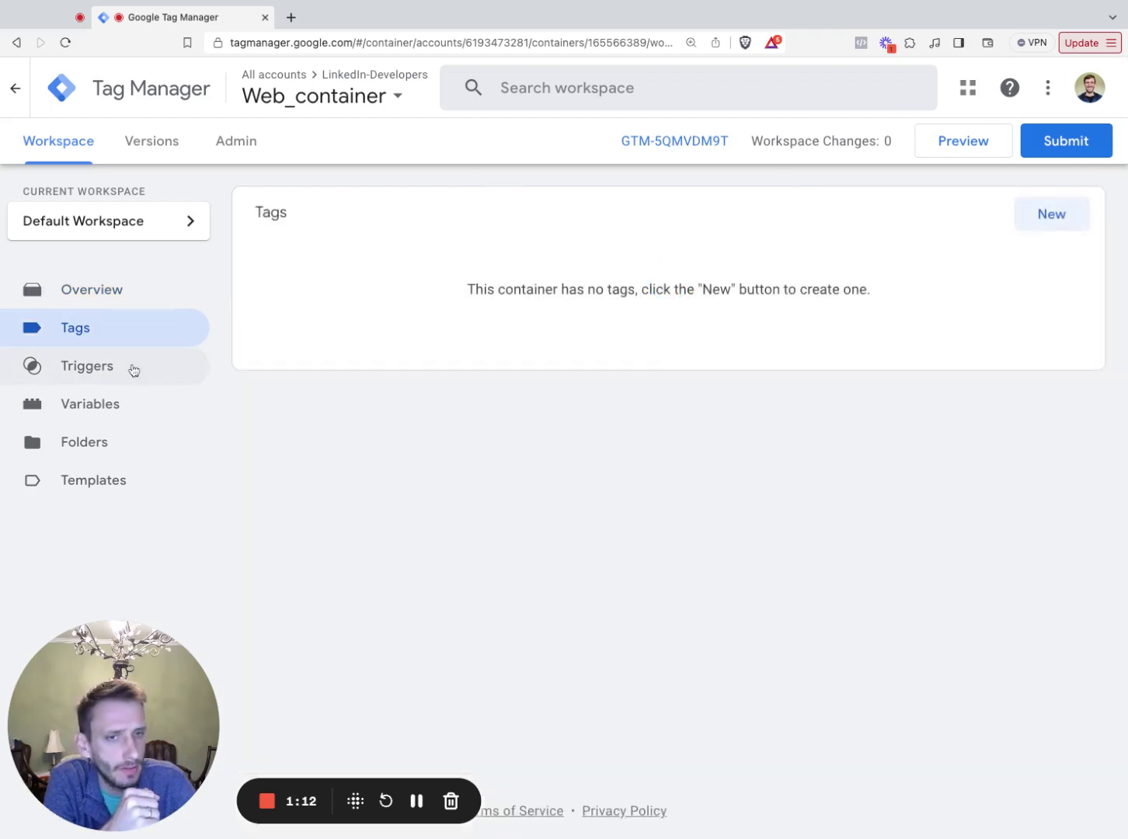
pyautogui.click(1044, 208)
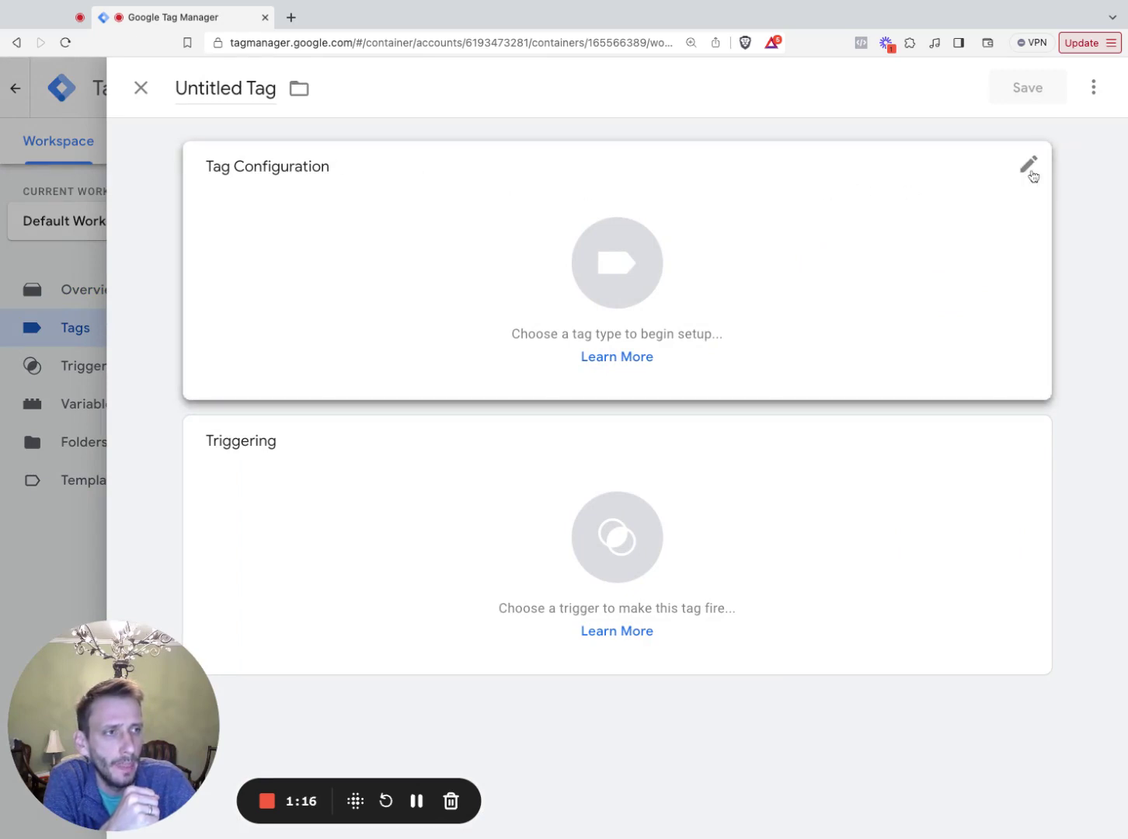
pyautogui.click(1031, 171)
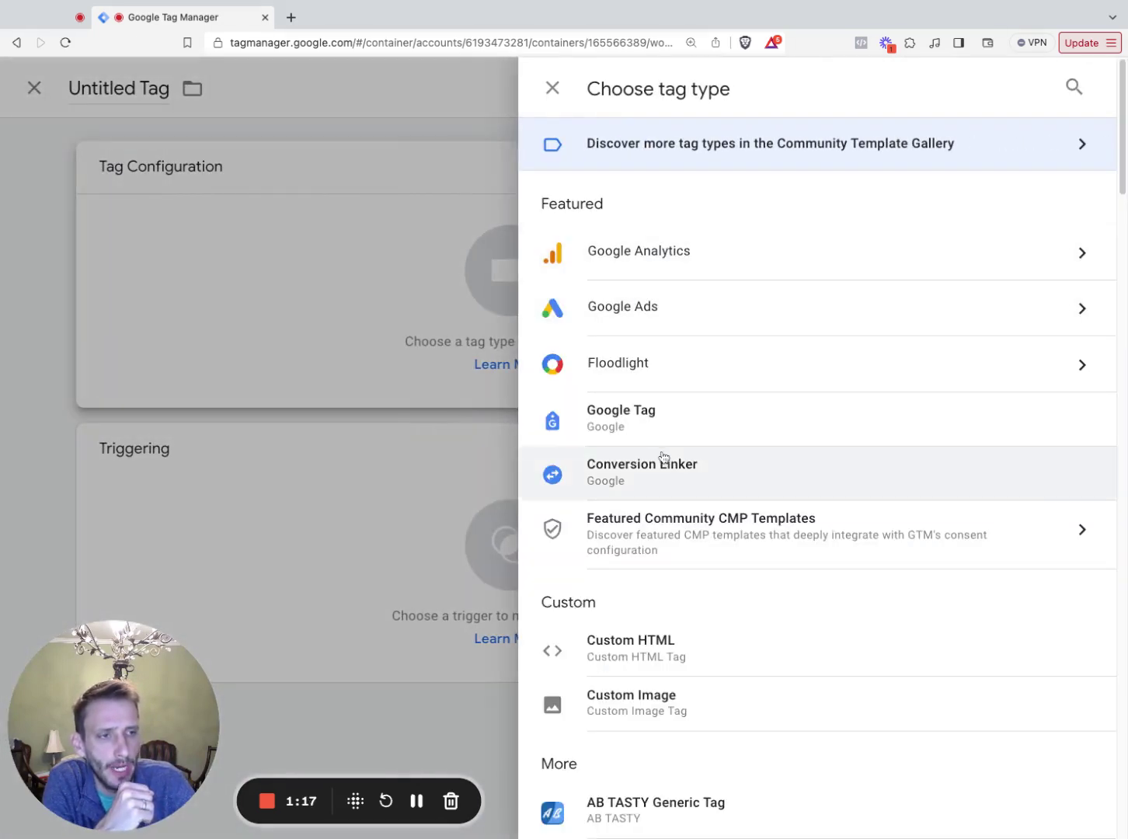
pyautogui.click(671, 427)
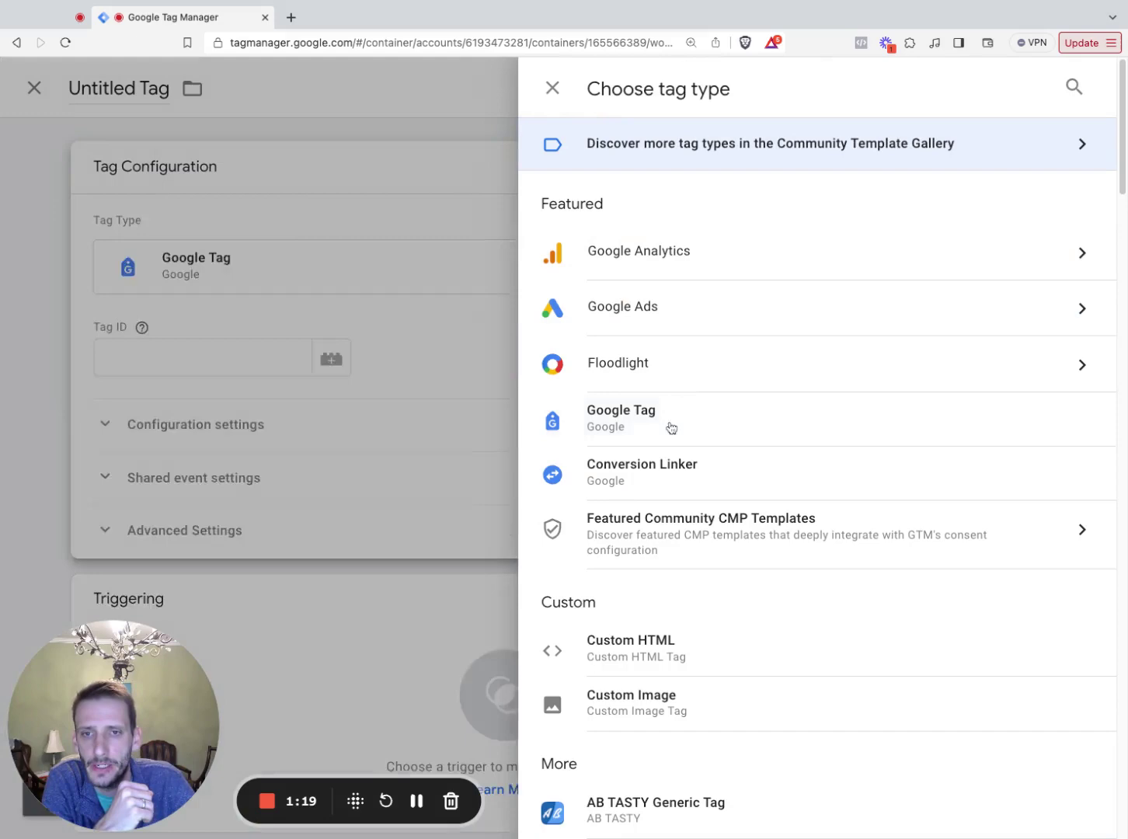
pyautogui.click(248, 89)
pyautogui.tripleClick(249, 92)
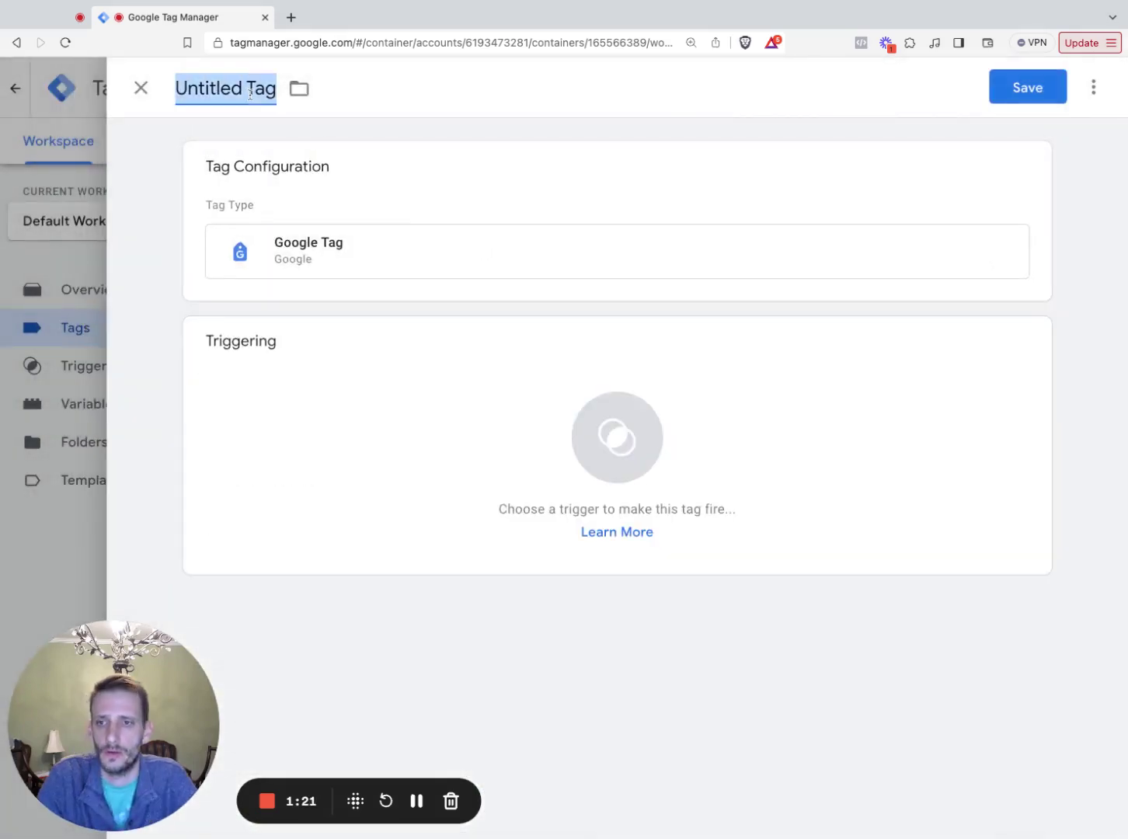
pyautogui.write('Google')
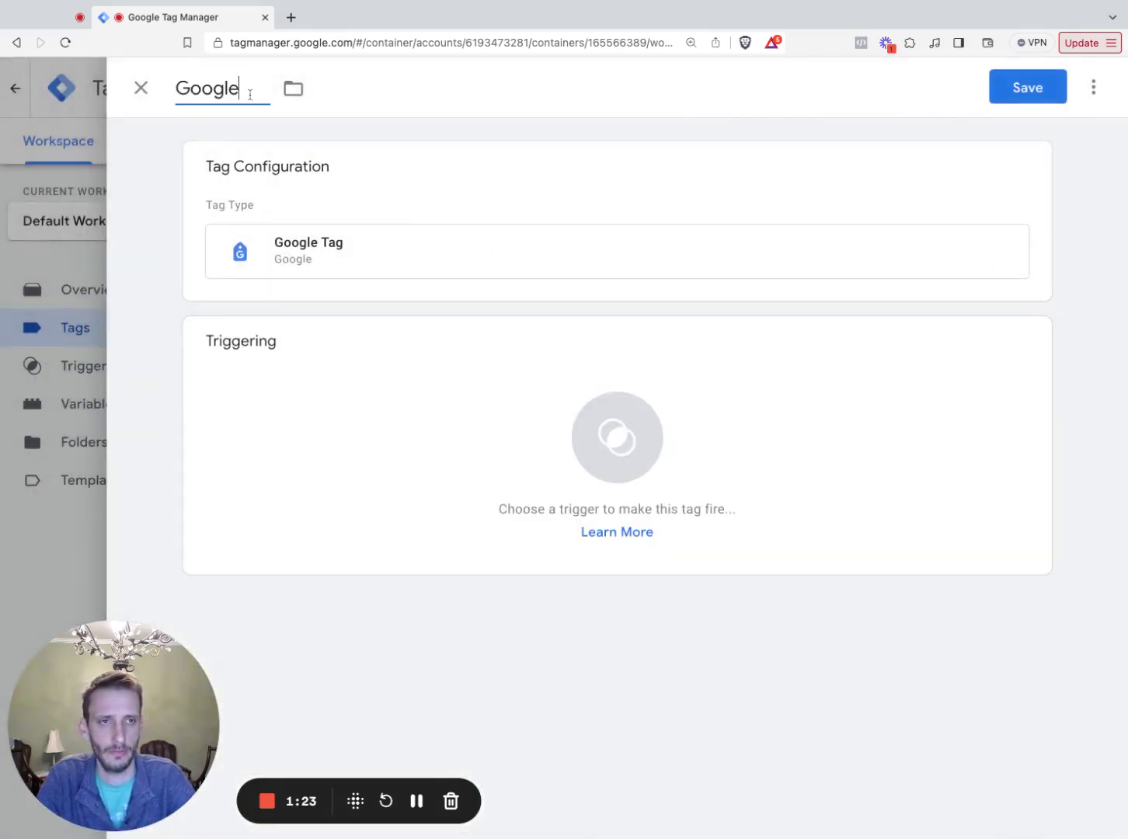
pyautogui.write(' Tag - Confi')
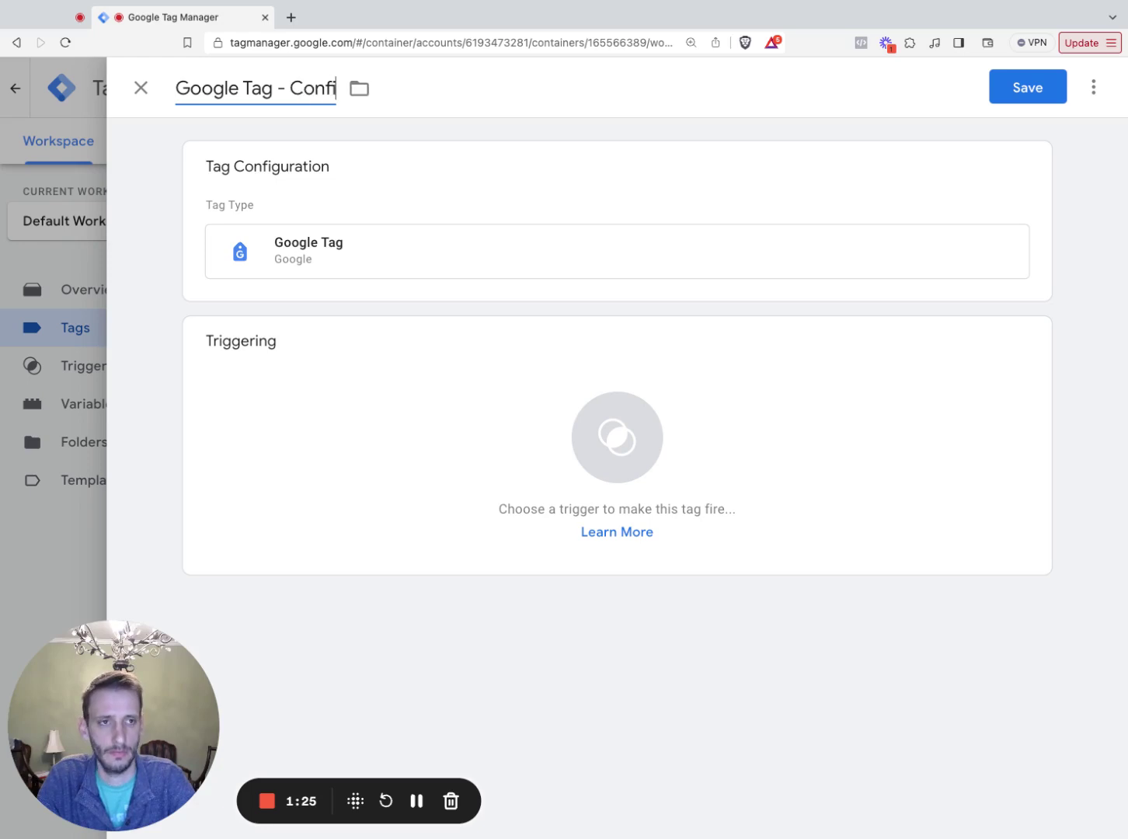
pyautogui.write('guration')
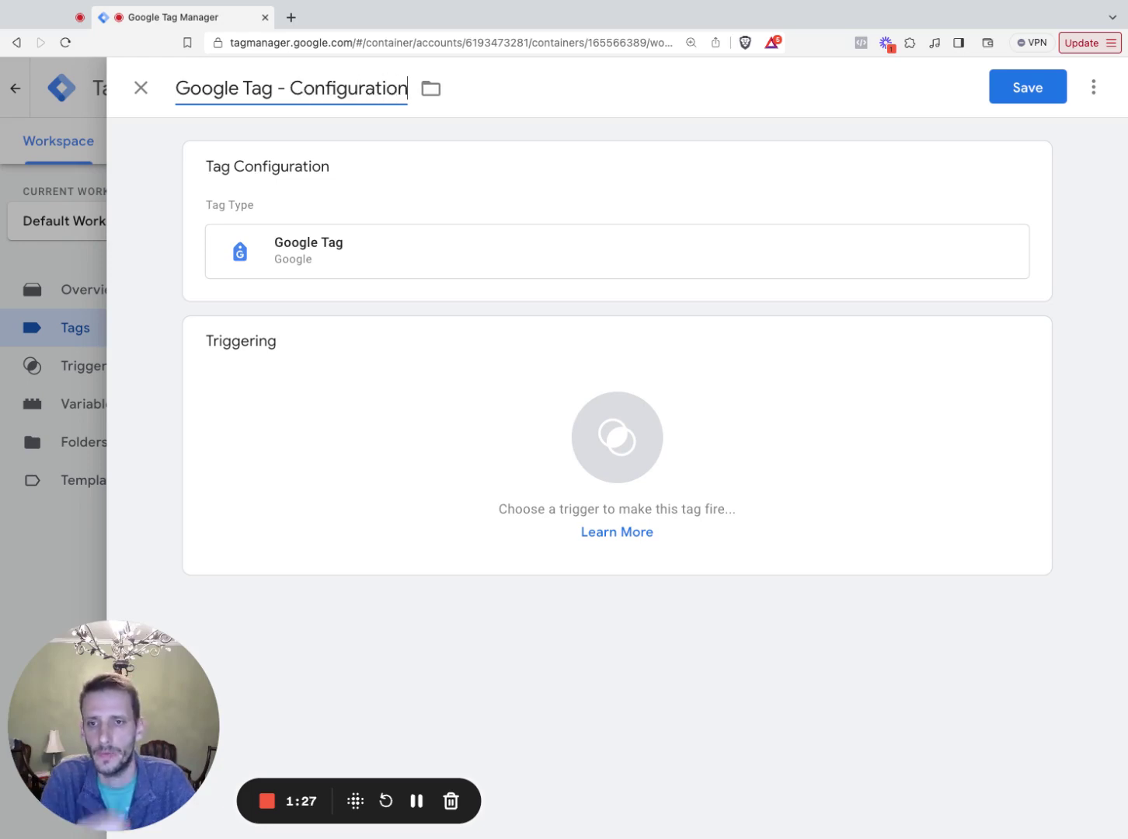
# Enter Tag ID GOOGLE_TAG_ID and save the tag without a trigger.
pyautogui.click(428, 212)
pyautogui.click(342, 355)
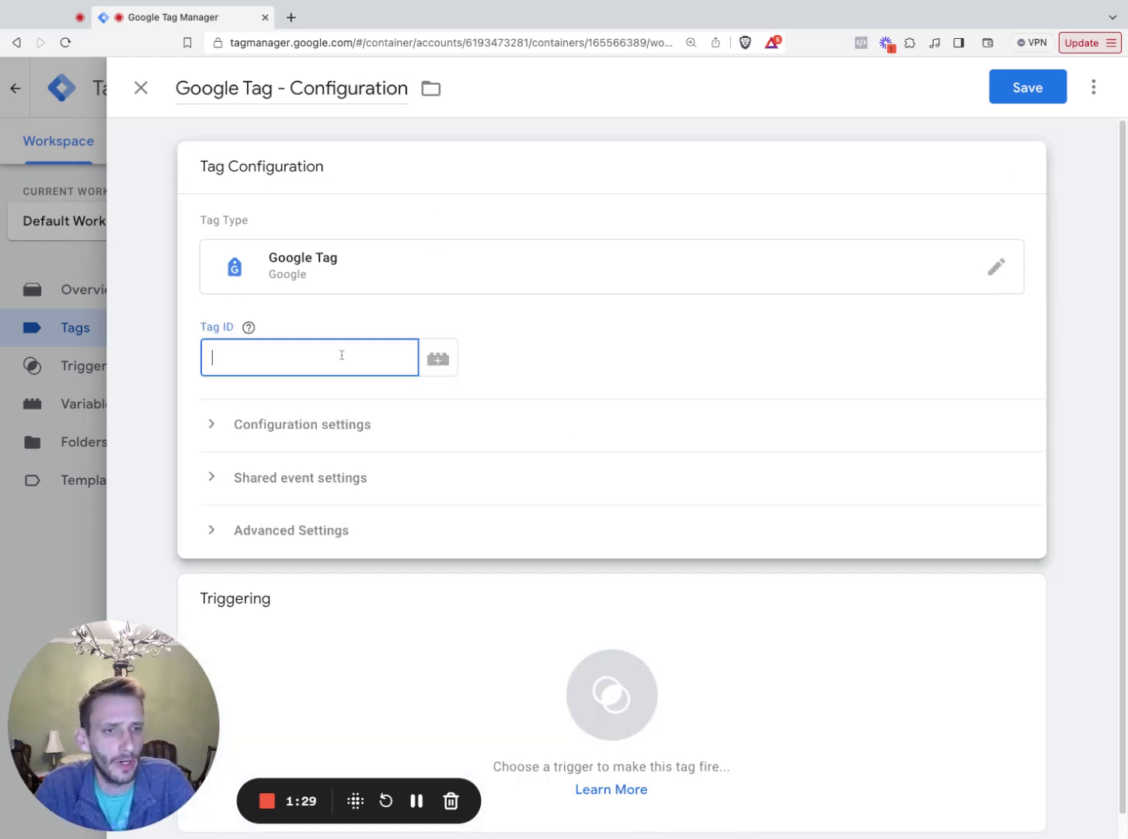
pyautogui.write('GOOGLE')
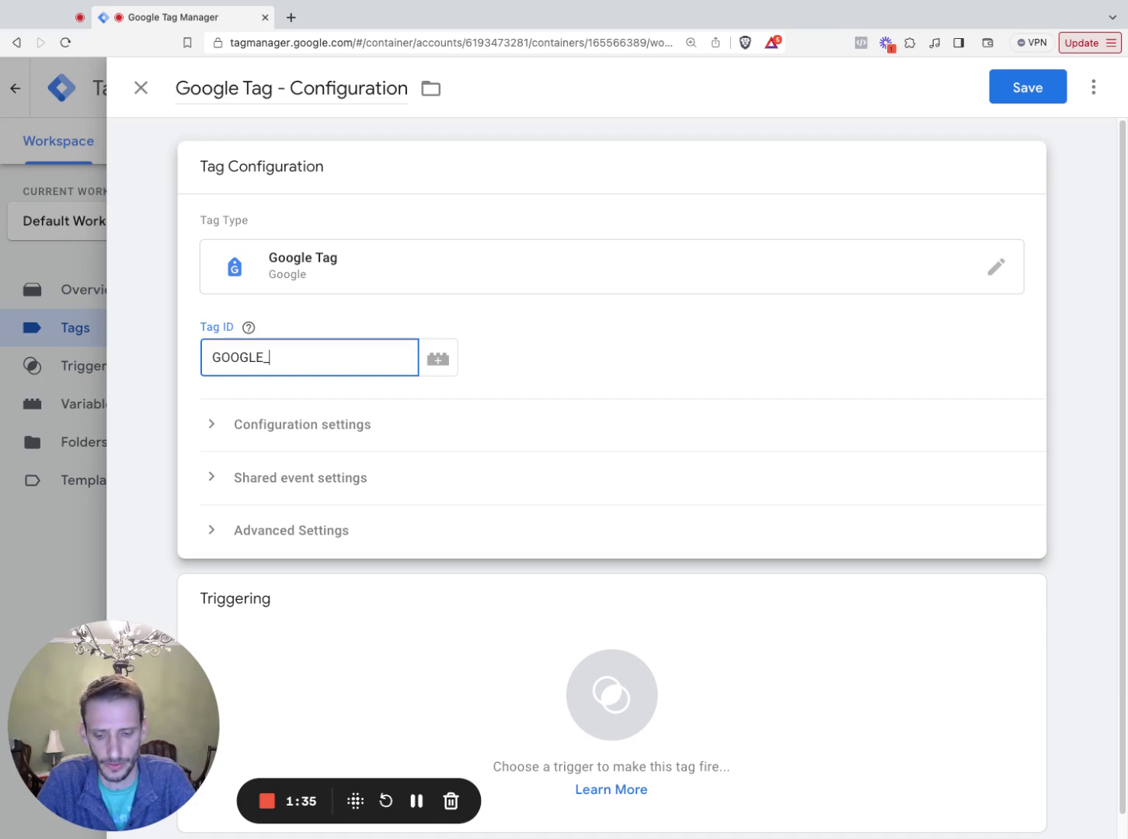
pyautogui.write('_T')
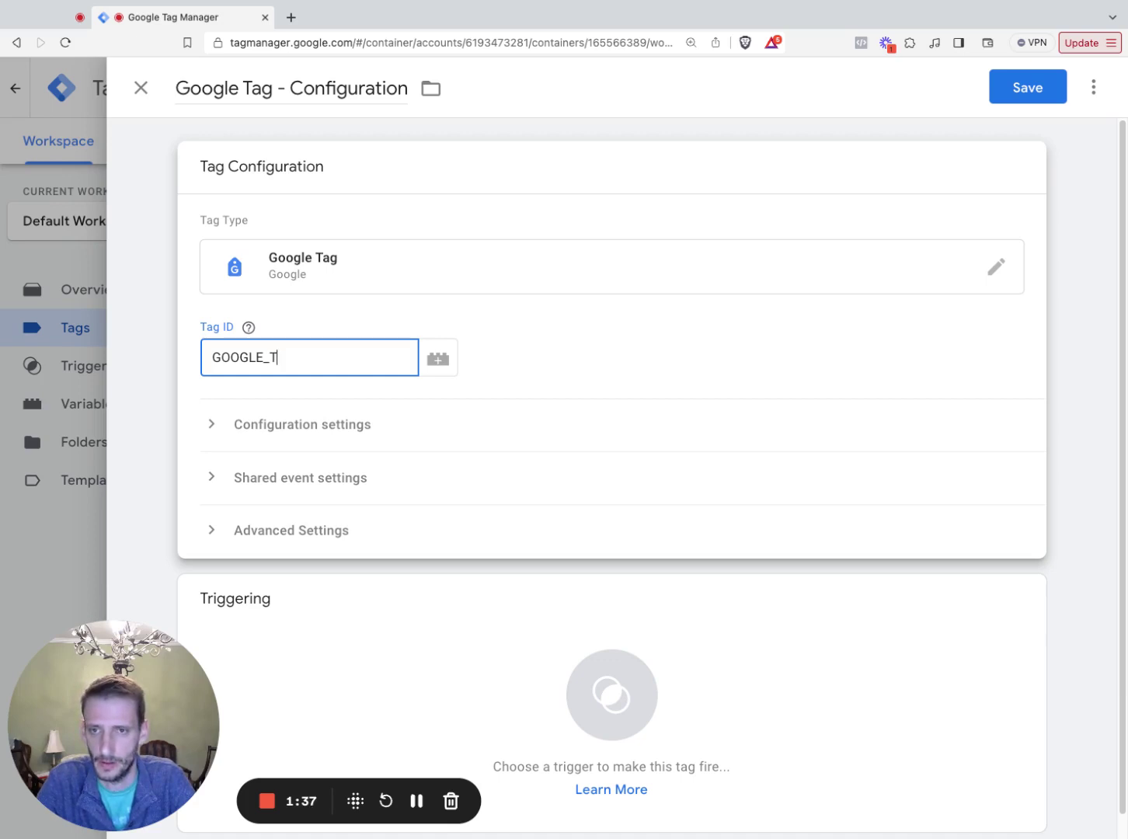
pyautogui.write('AG_ID')
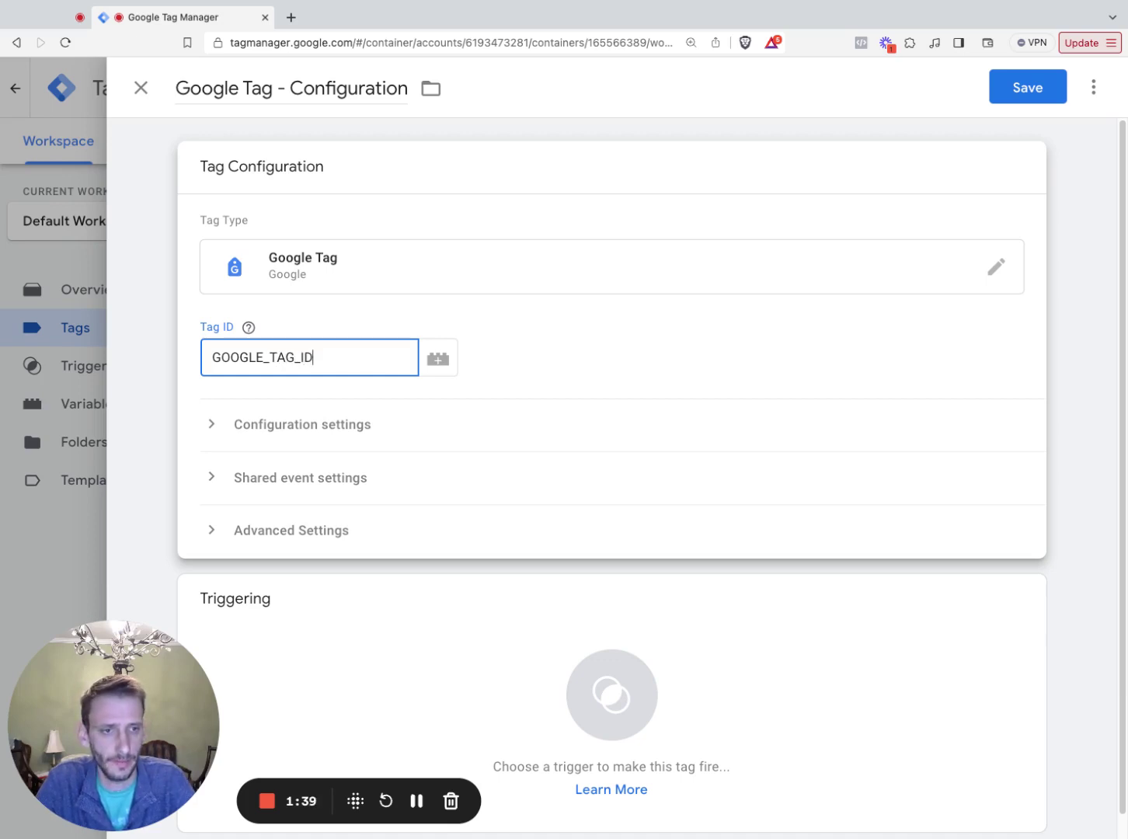
pyautogui.click(1030, 95)
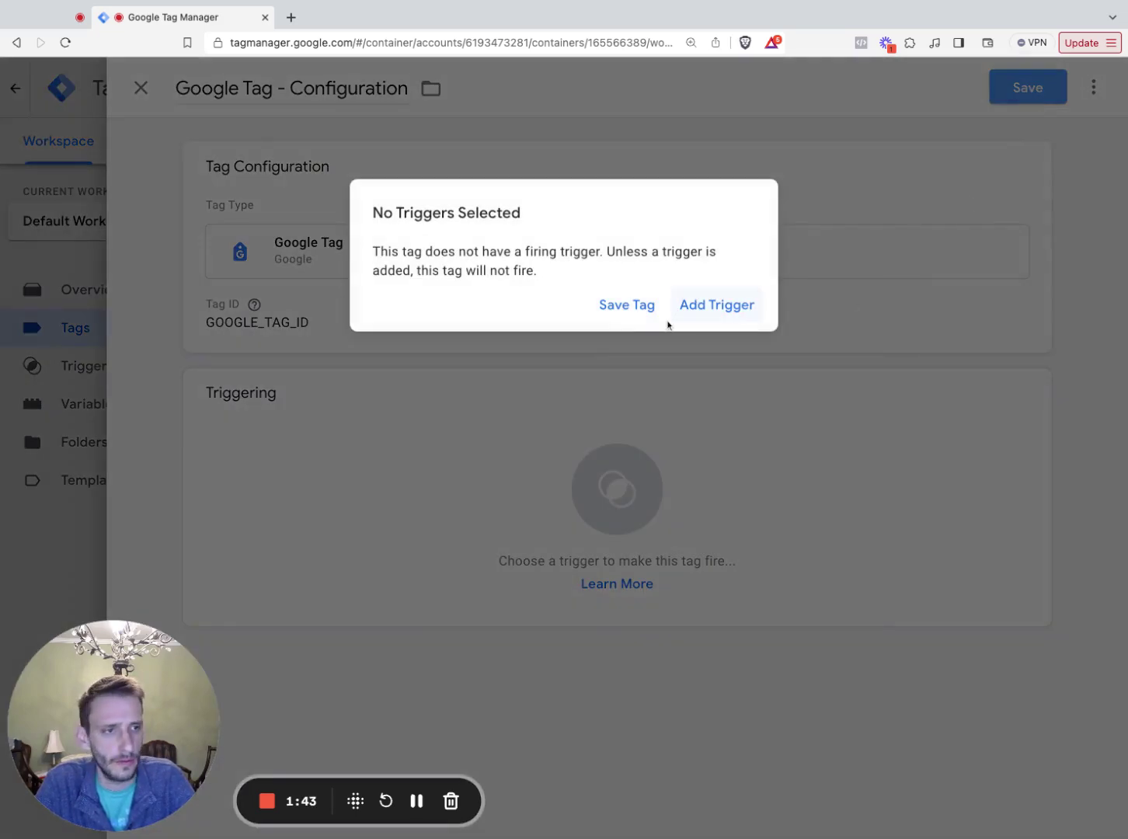
pyautogui.click(644, 314)
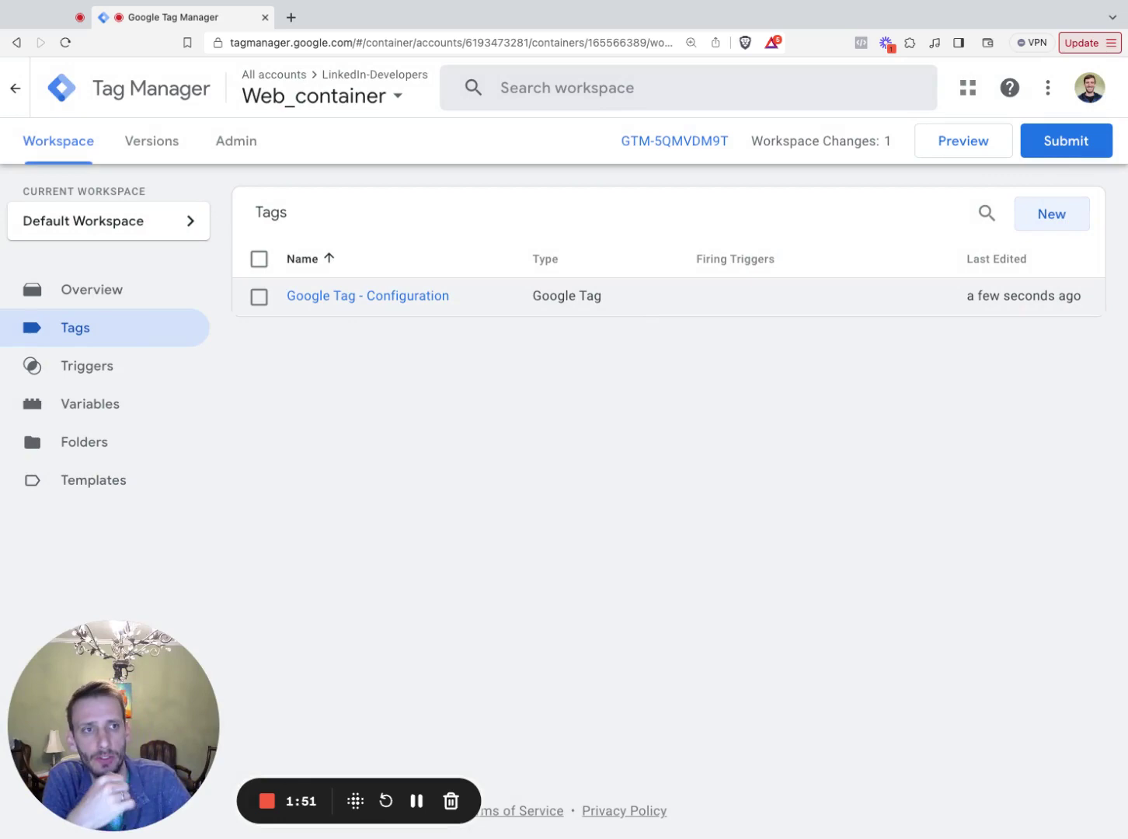
# Open CAPI_Teamplate_Container's container settings and select its server container URL.
pyautogui.click(349, 108)
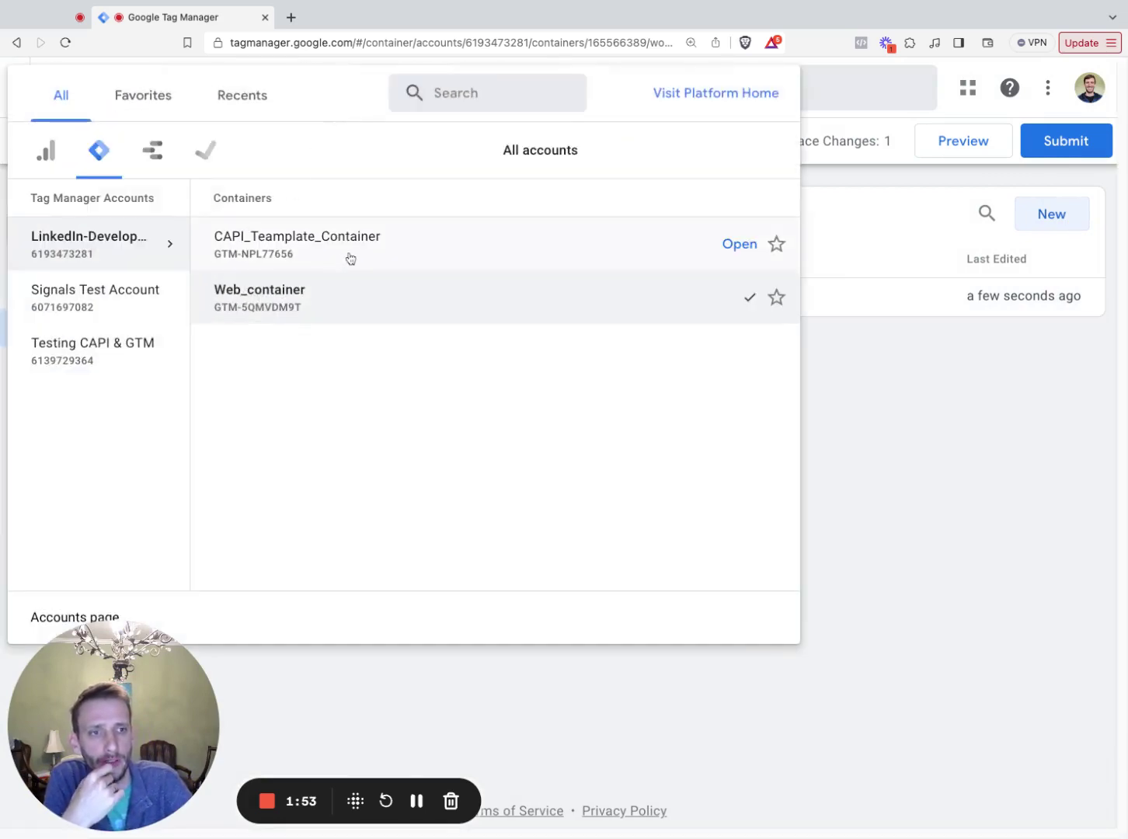
pyautogui.click(351, 257)
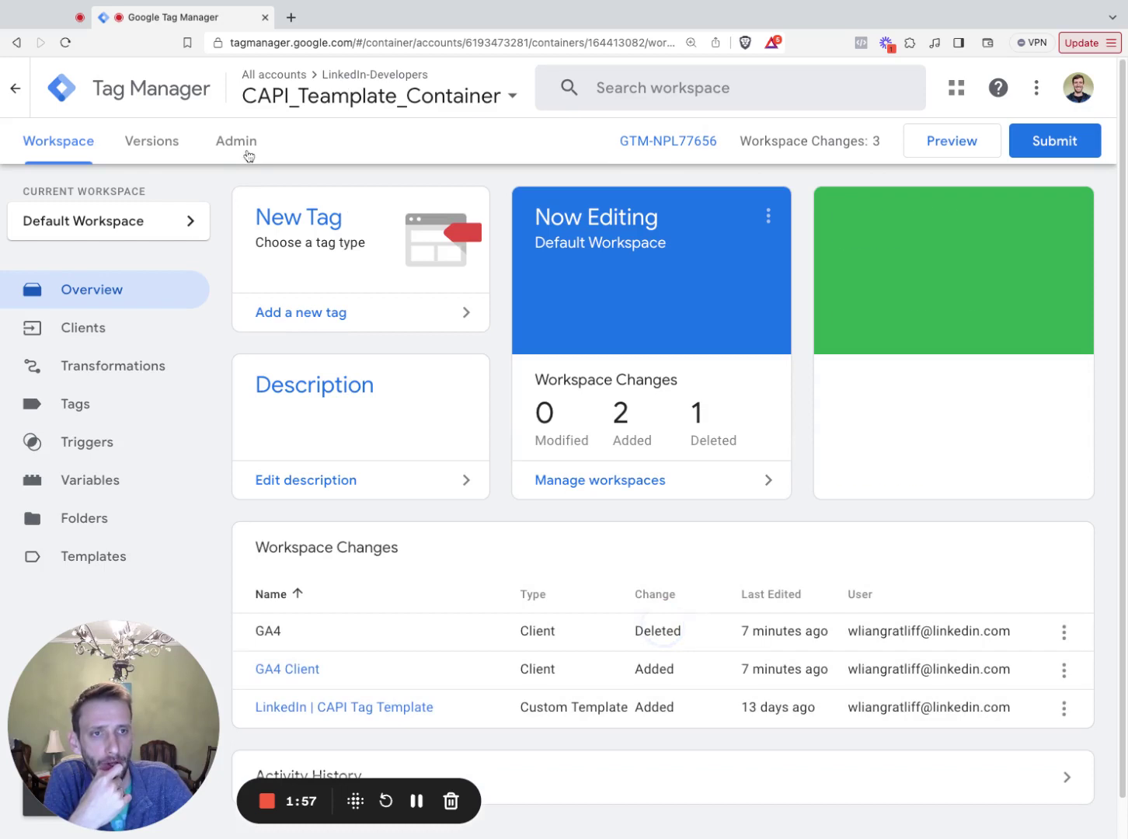
pyautogui.click(247, 153)
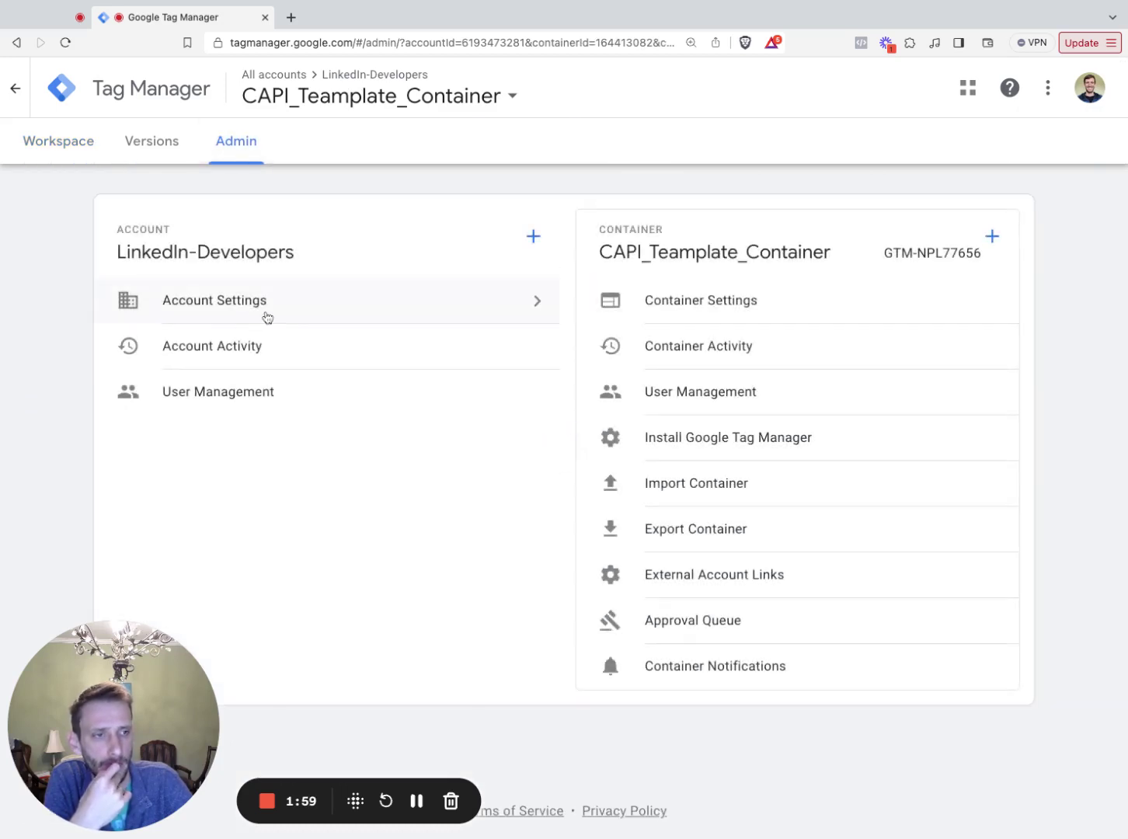
pyautogui.click(702, 314)
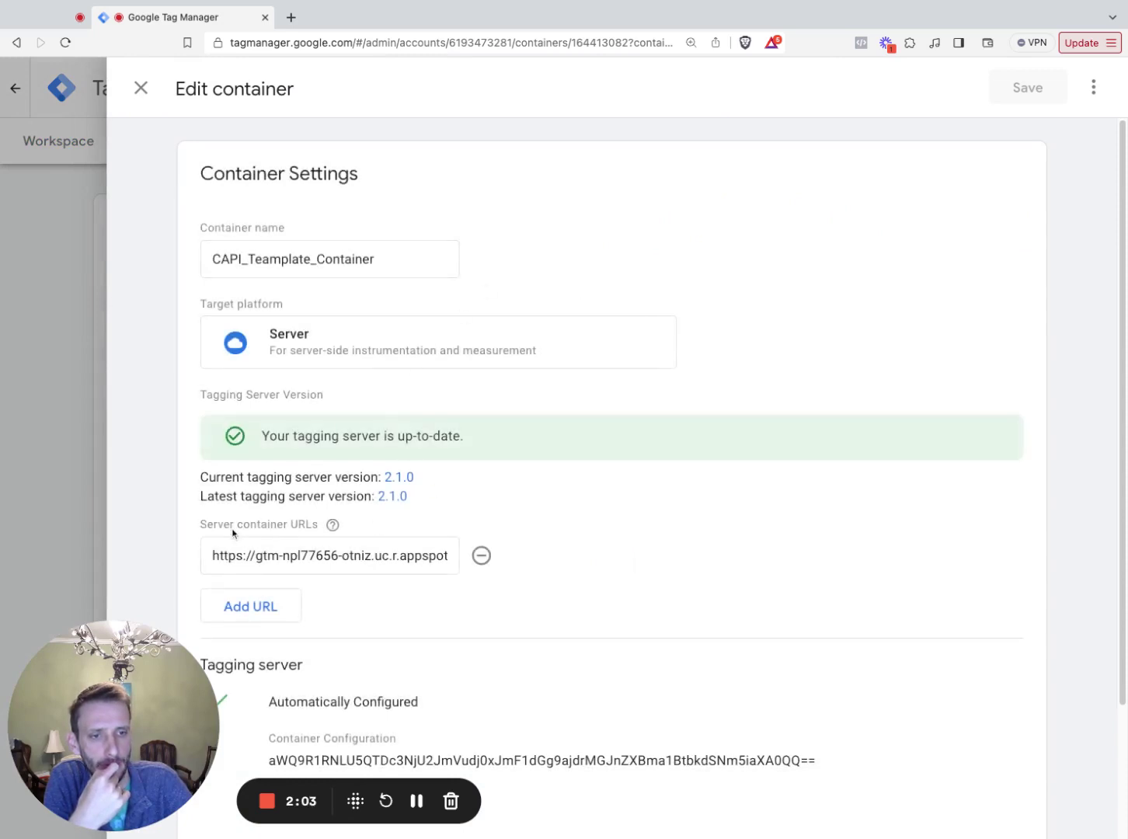
pyautogui.moveTo(209, 528); pyautogui.dragTo(322, 526)
pyautogui.tripleClick(256, 554)
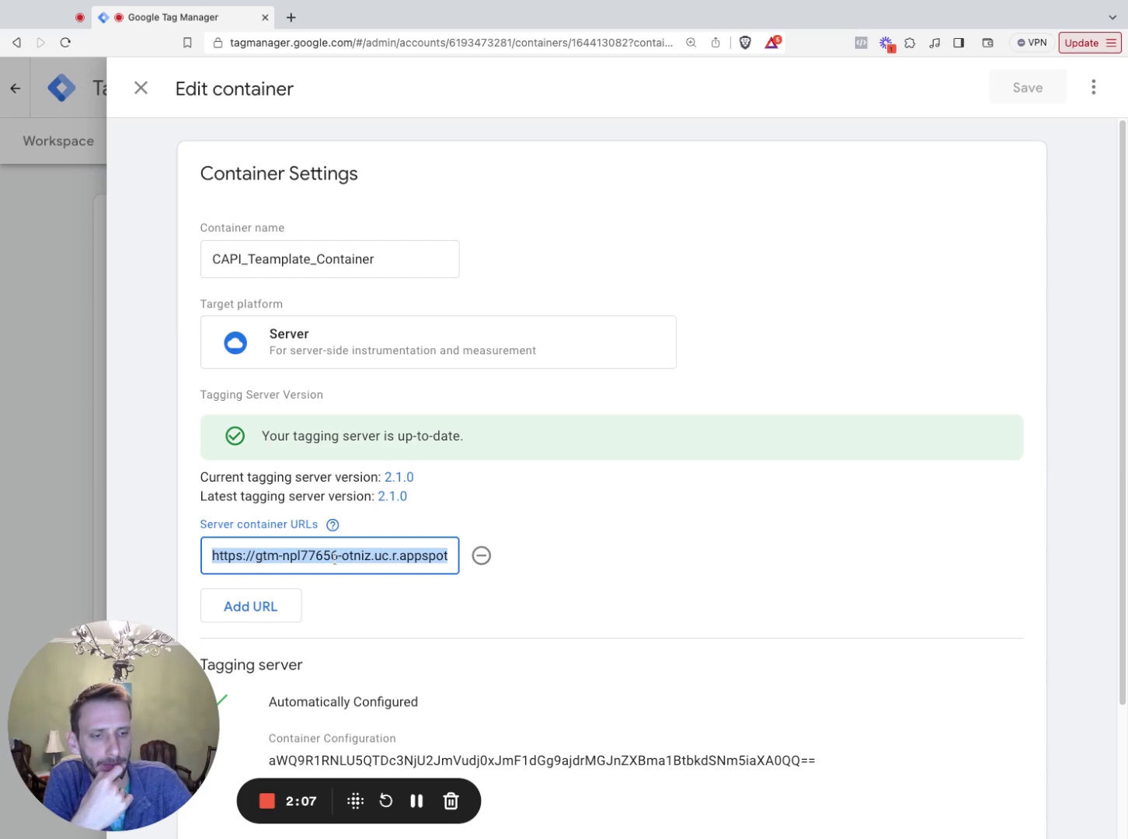
# Close the settings and return to the Web_container workspace.
pyautogui.click(141, 88)
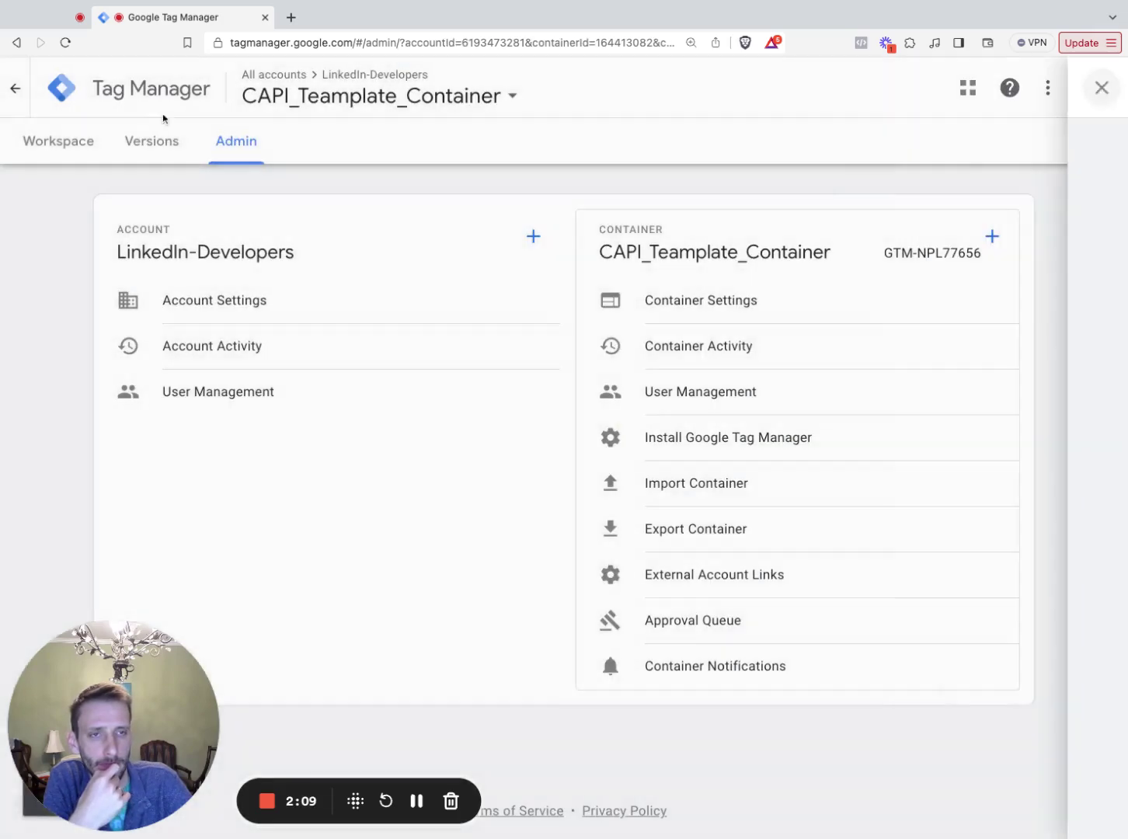
pyautogui.click(468, 111)
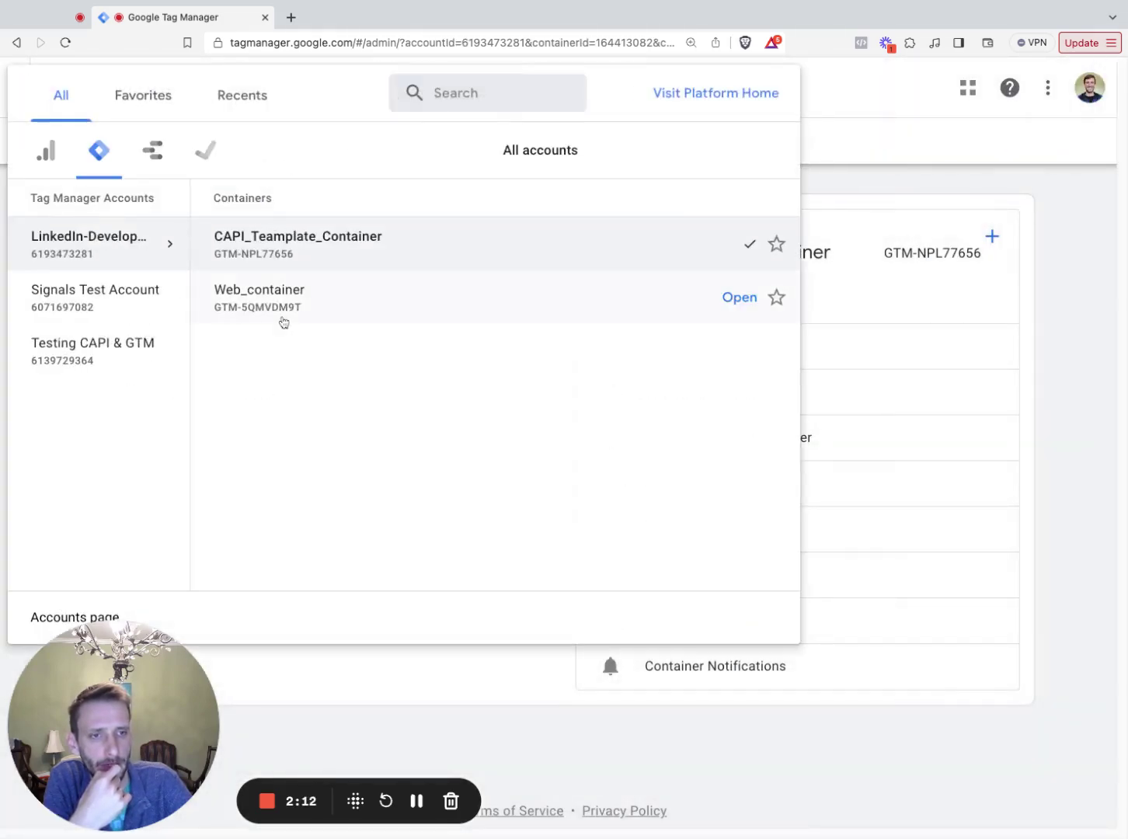
pyautogui.click(283, 318)
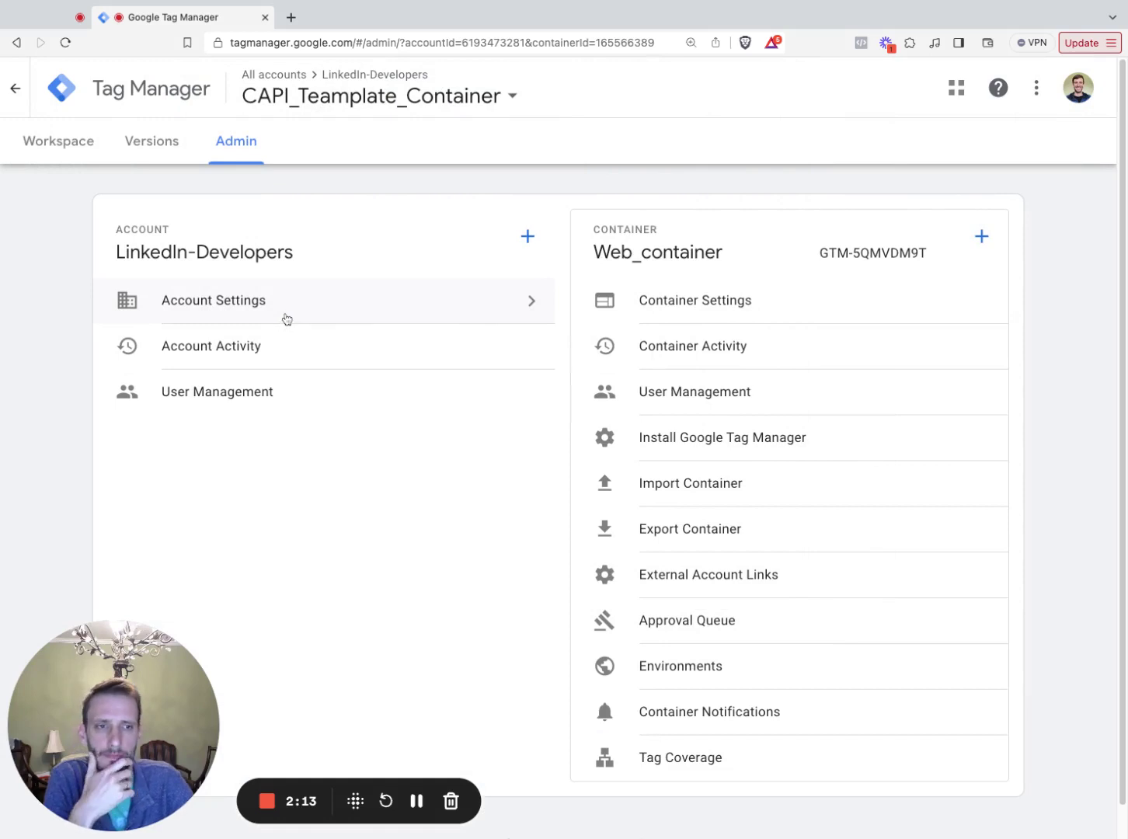
pyautogui.click(93, 142)
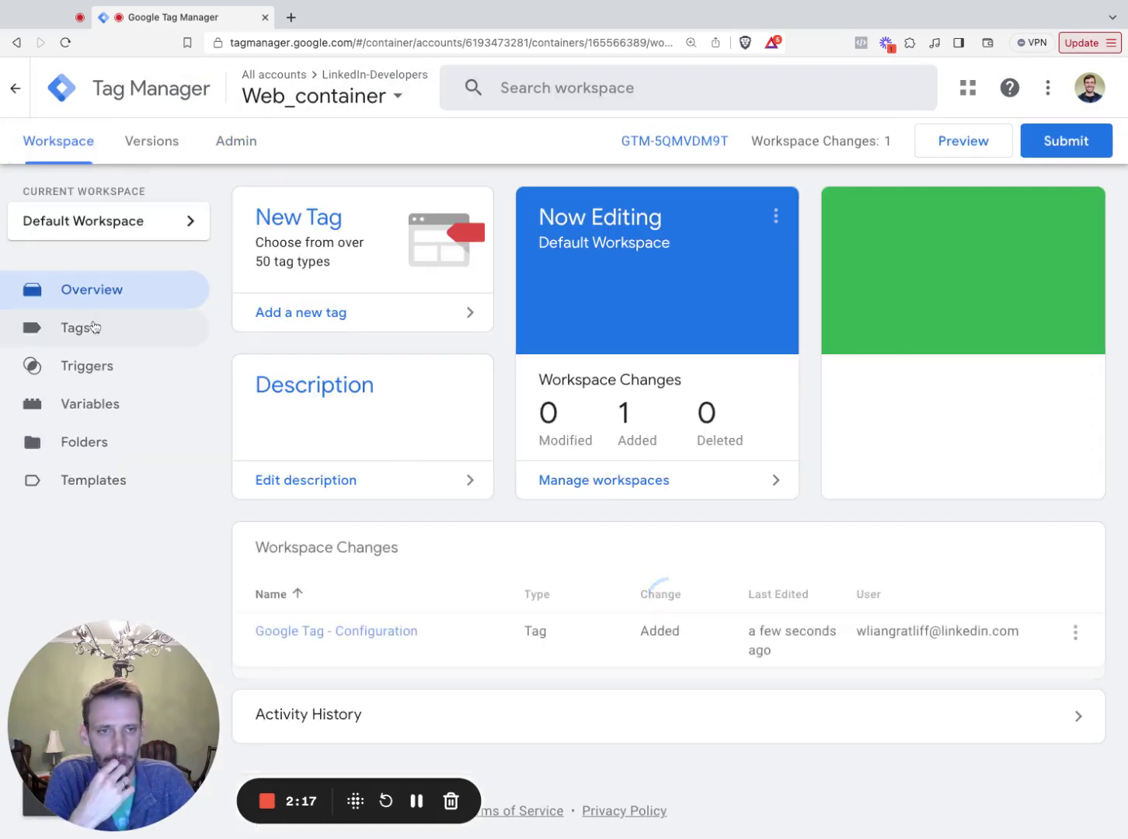
# Open the Google Tag - Configuration tag and expand its configuration settings.
pyautogui.click(96, 332)
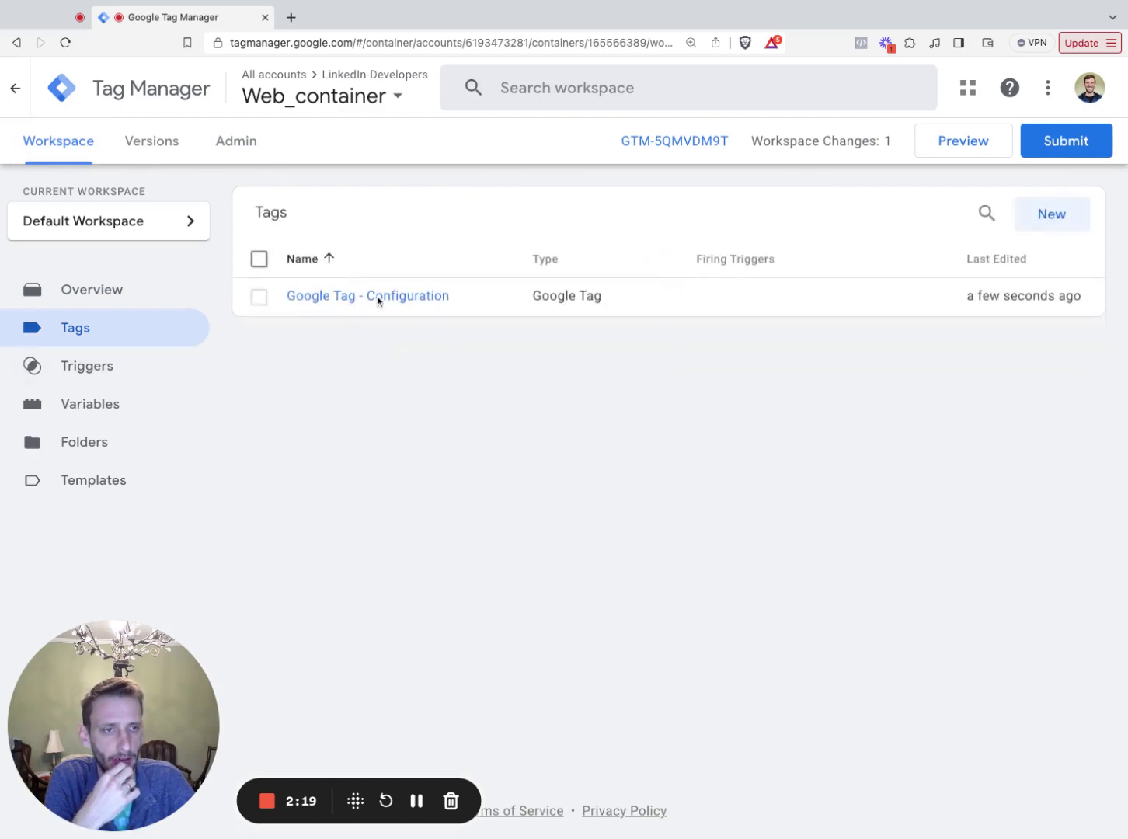
pyautogui.click(397, 300)
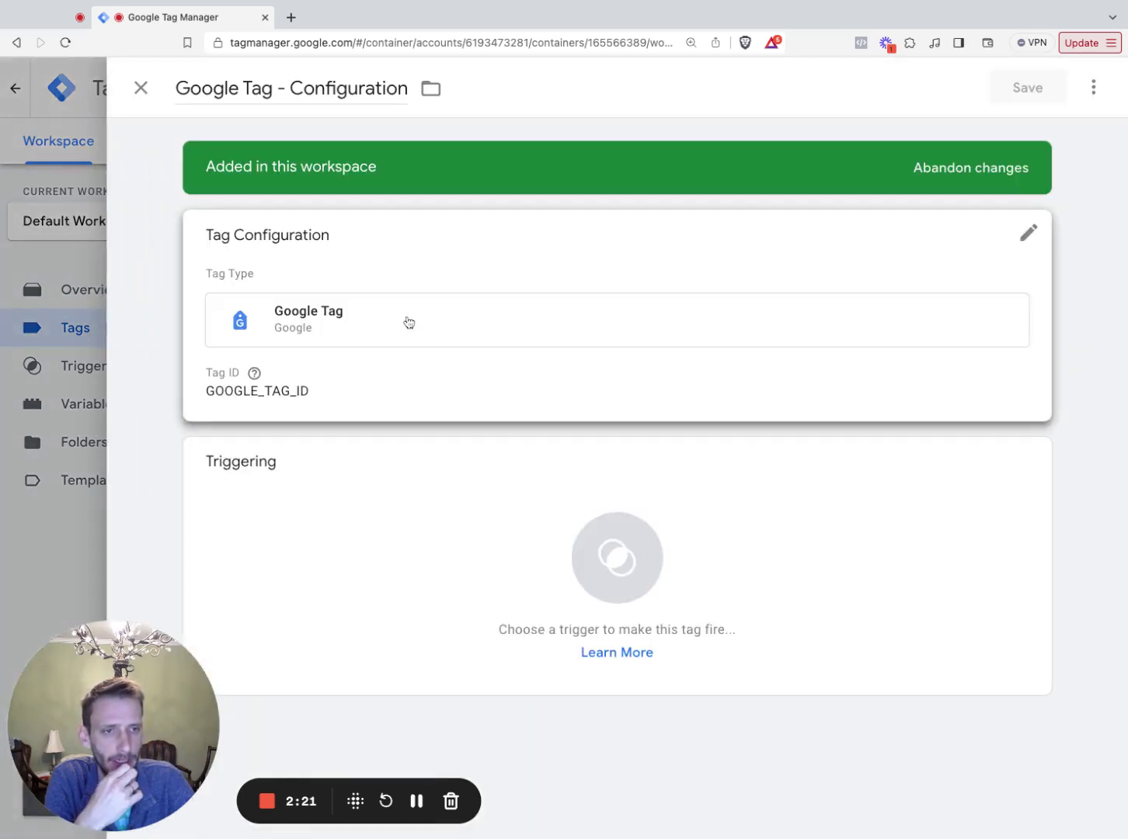
pyautogui.click(1025, 235)
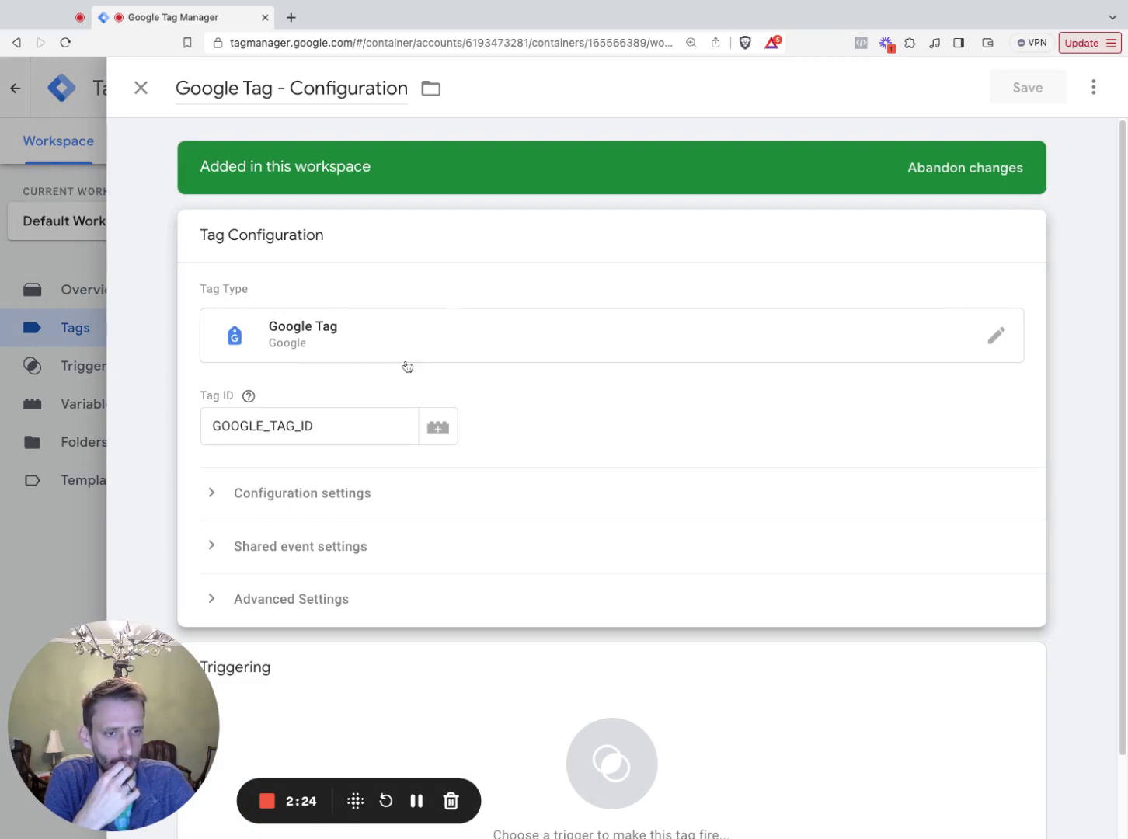
pyautogui.click(304, 494)
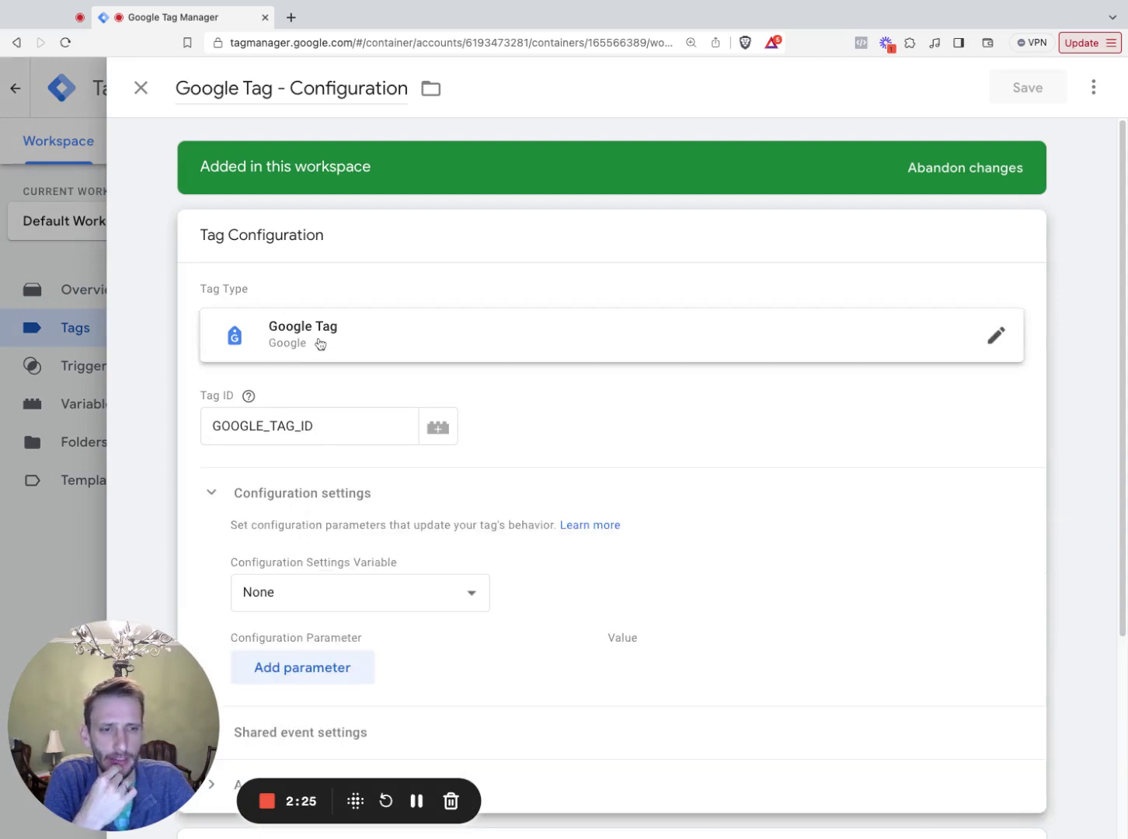
pyautogui.scroll(-3, 327, 349)
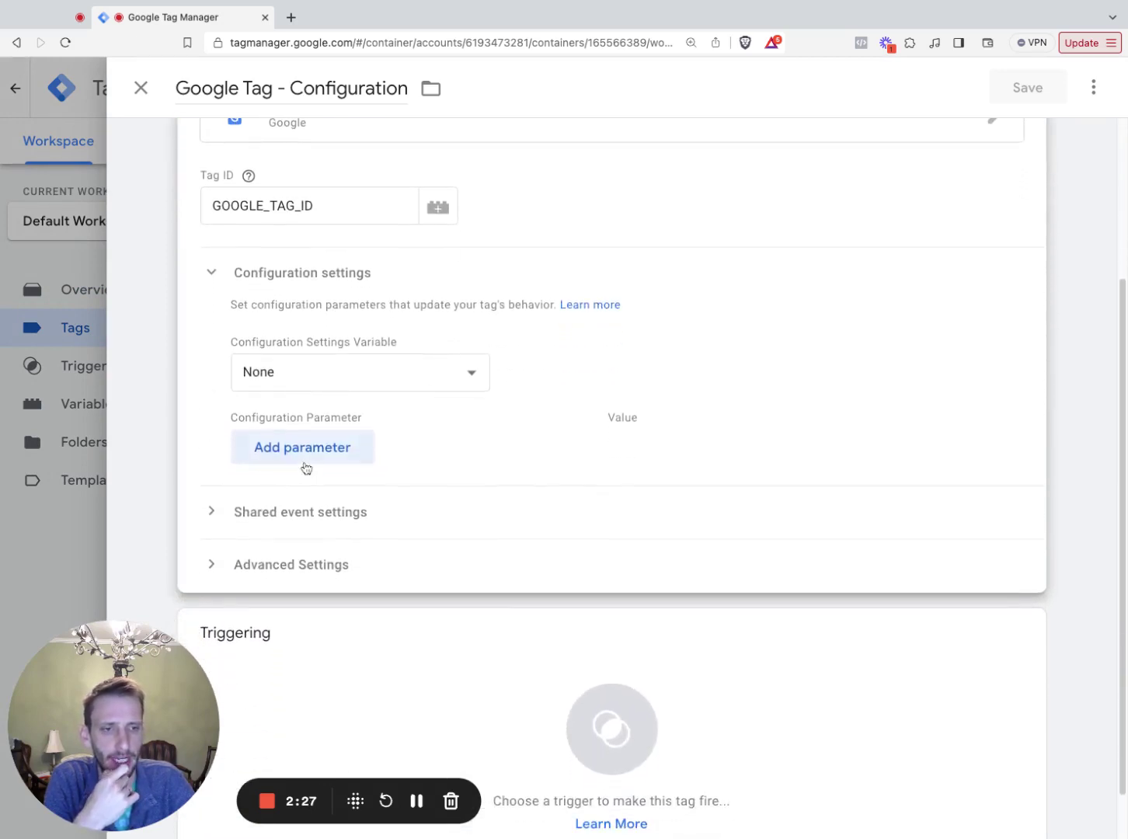
# Add parameter server_container_url with the pasted appspot URL, then save without a trigger.
pyautogui.click(306, 457)
pyautogui.click(371, 459)
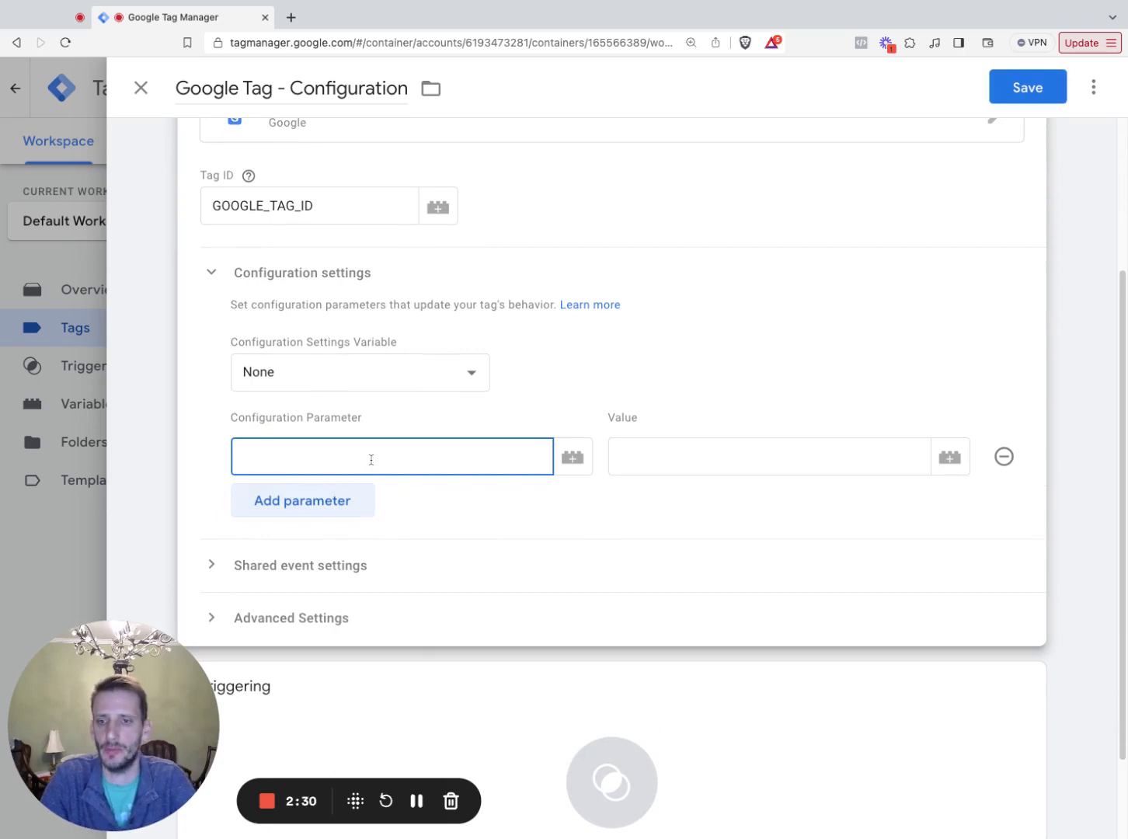
pyautogui.write('server_co')
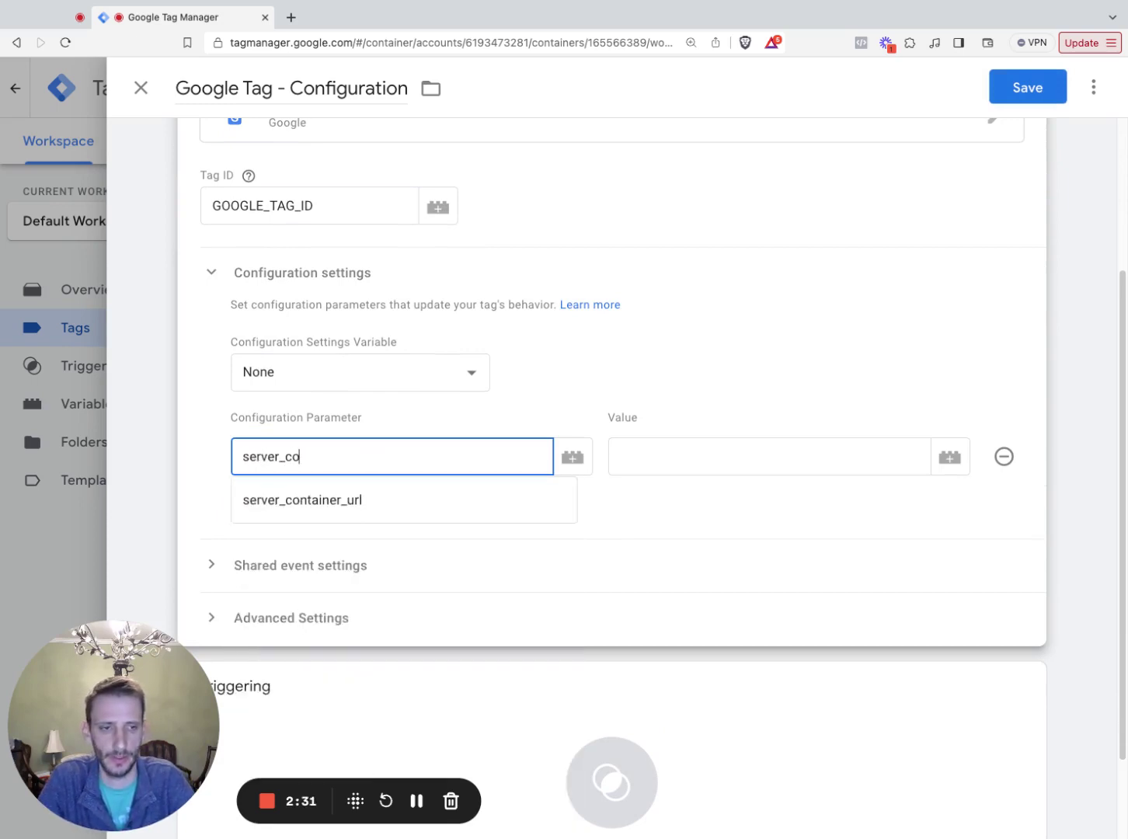
pyautogui.write('ntainer_url')
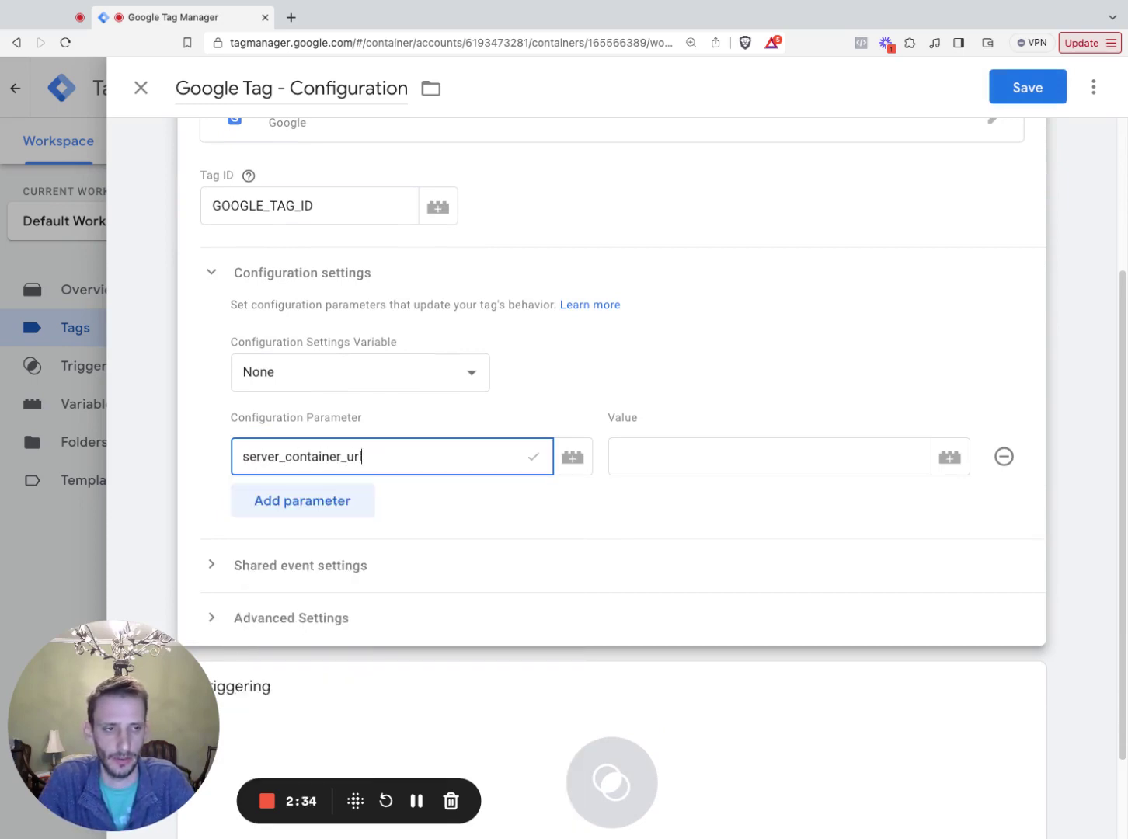
pyautogui.click(632, 462)
pyautogui.write('https://gtm-npl77656-otniz.uc.r.appspot.com')
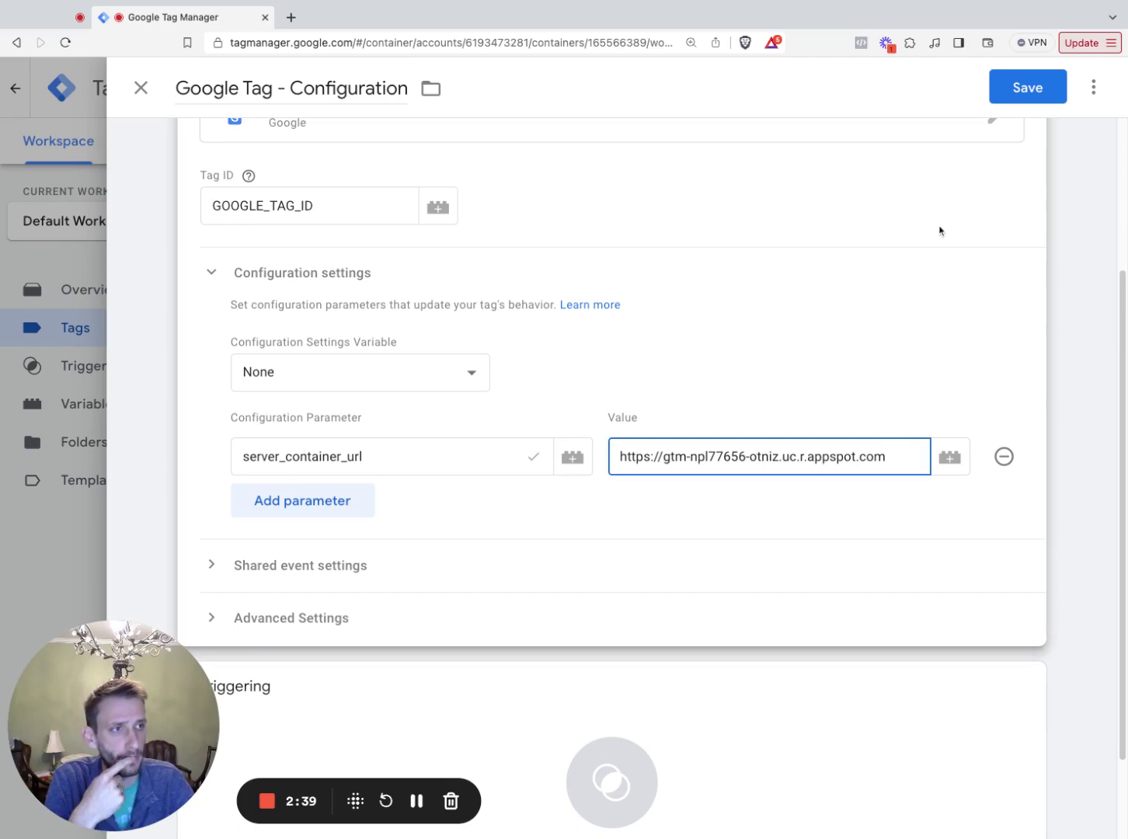
pyautogui.click(1008, 88)
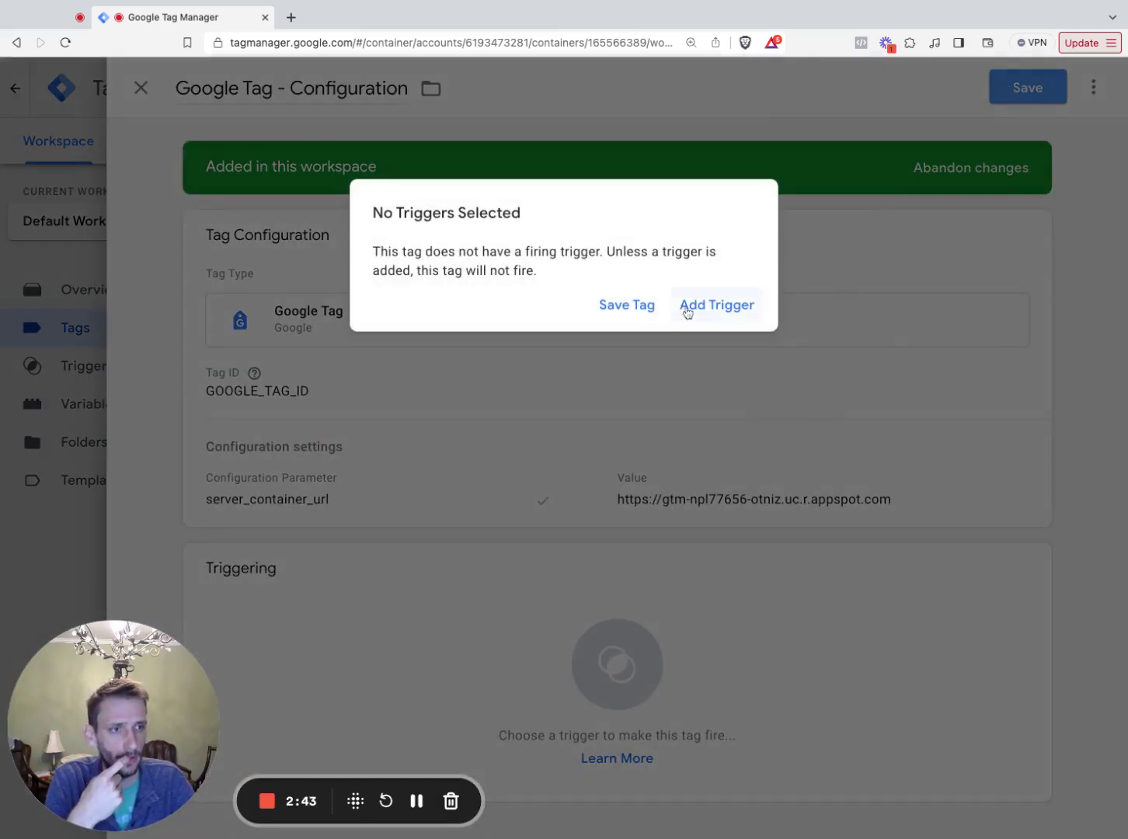
pyautogui.click(627, 309)
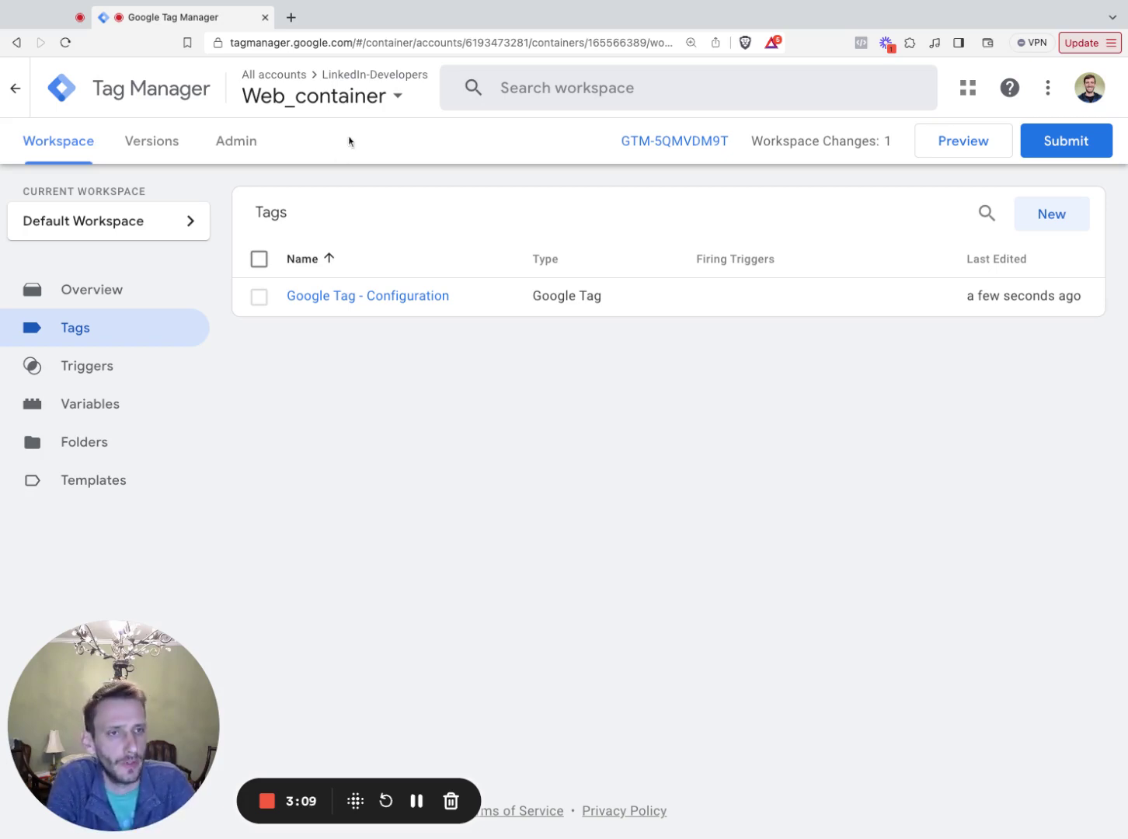
# Switch the container selector to CAPI_Teamplate_Container.
pyautogui.click(318, 95)
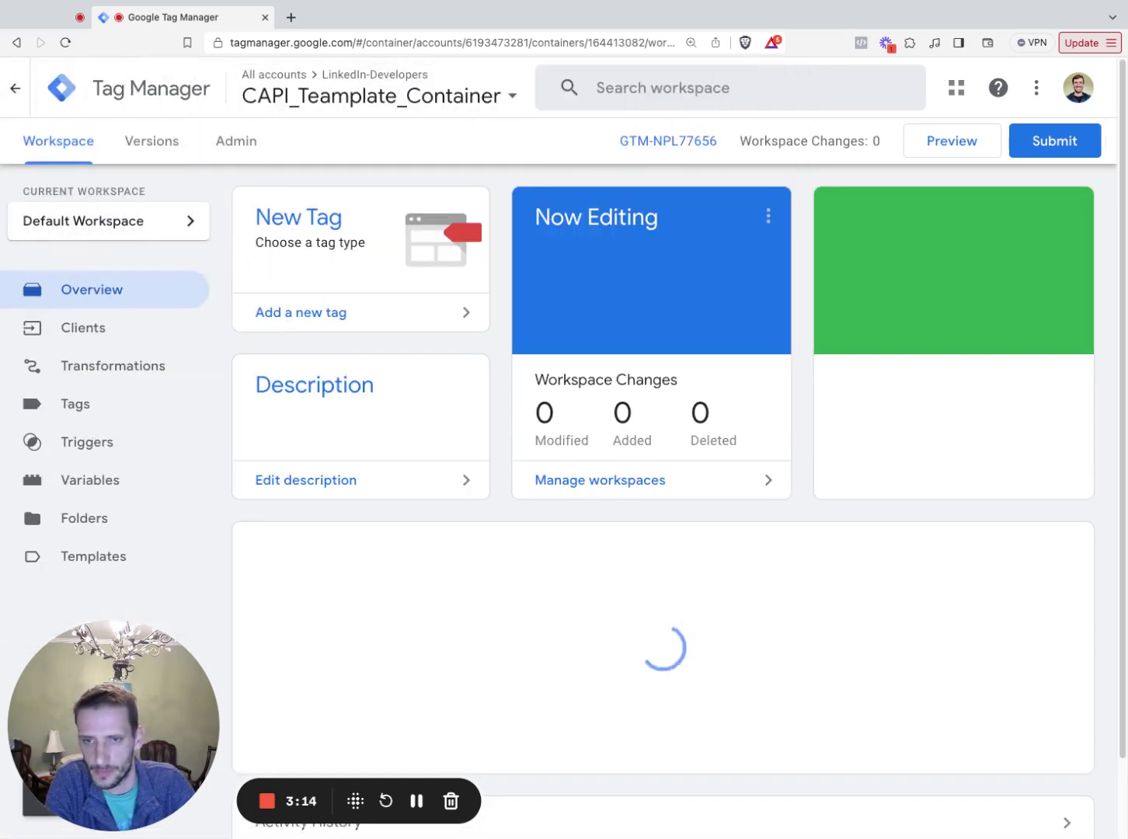
# Delete the existing GA4 Client from the server container's clients.
pyautogui.click(84, 328)
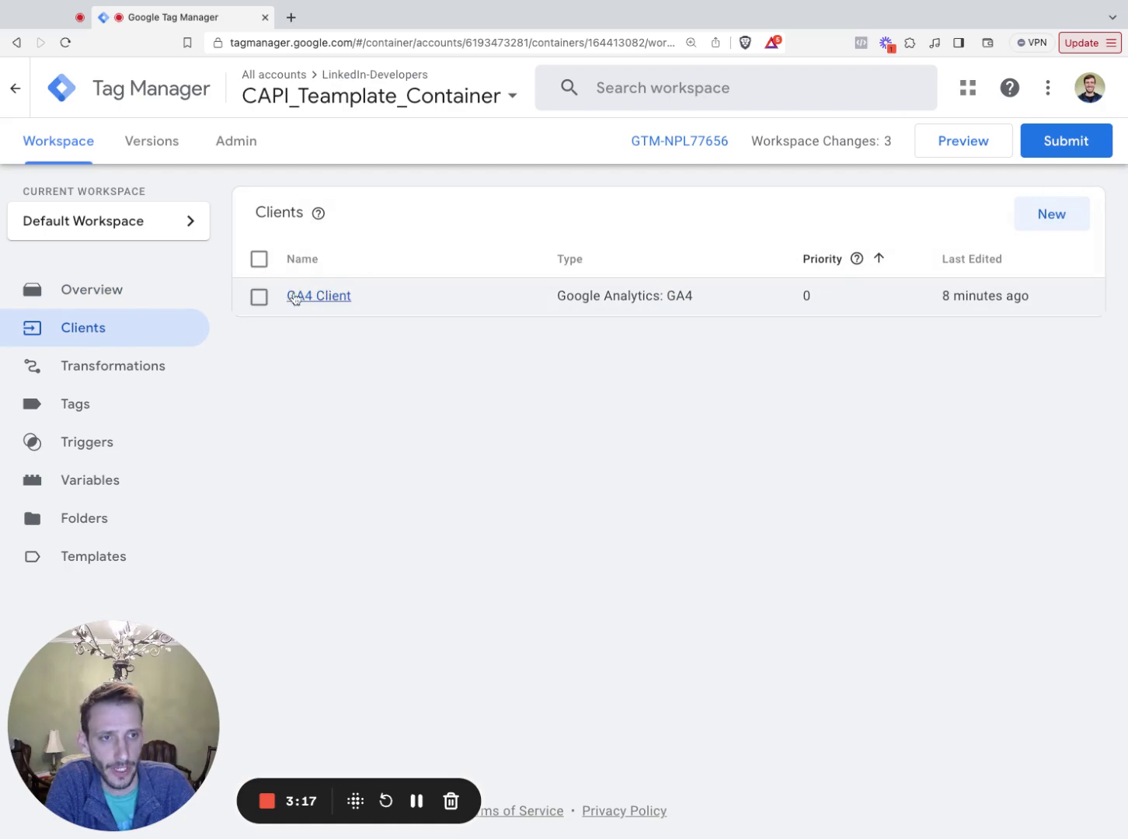
pyautogui.click(259, 297)
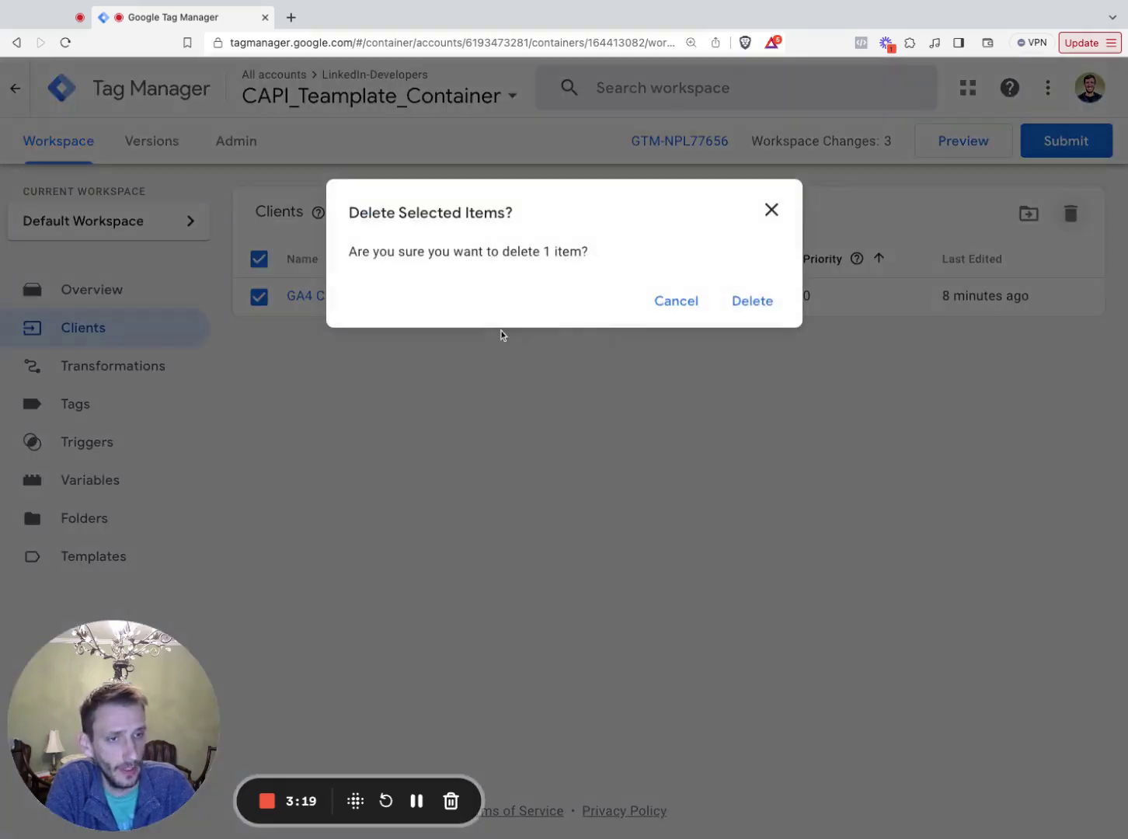
pyautogui.click(751, 301)
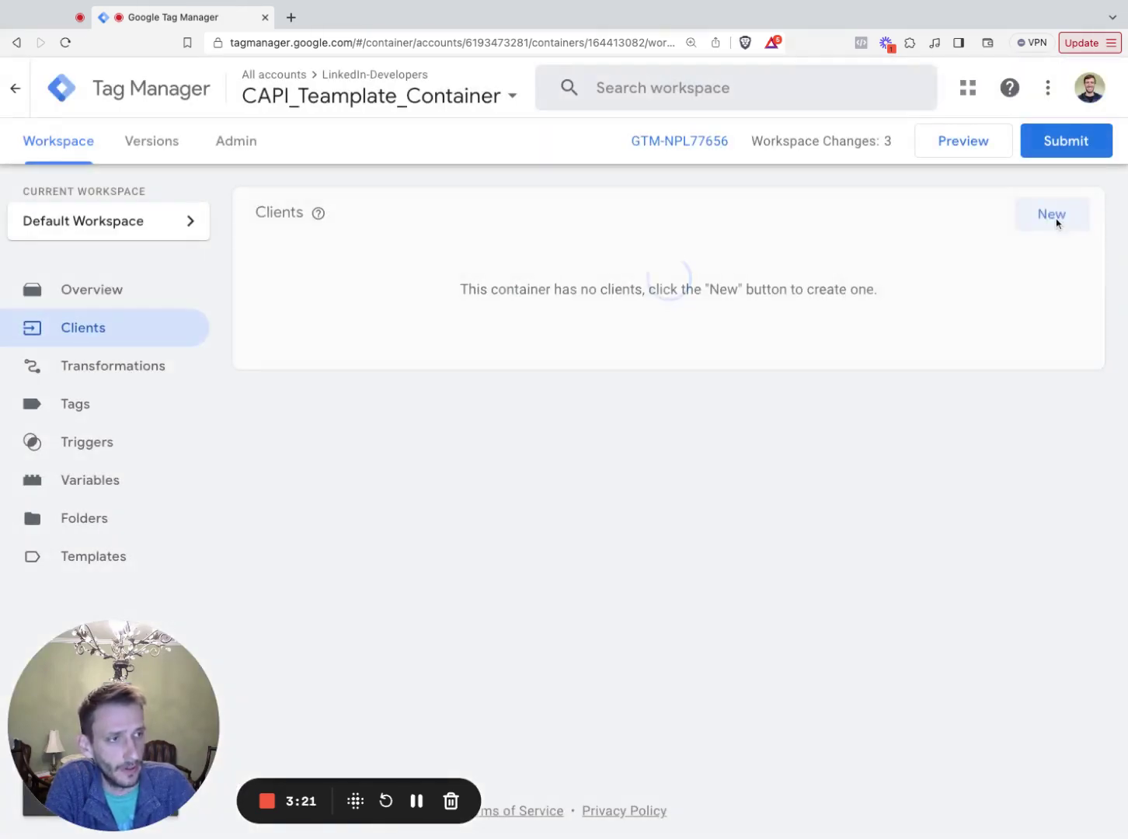
# Create and save a Google Analytics: GA4 client named 'GA4 Client'.
pyautogui.click(1053, 218)
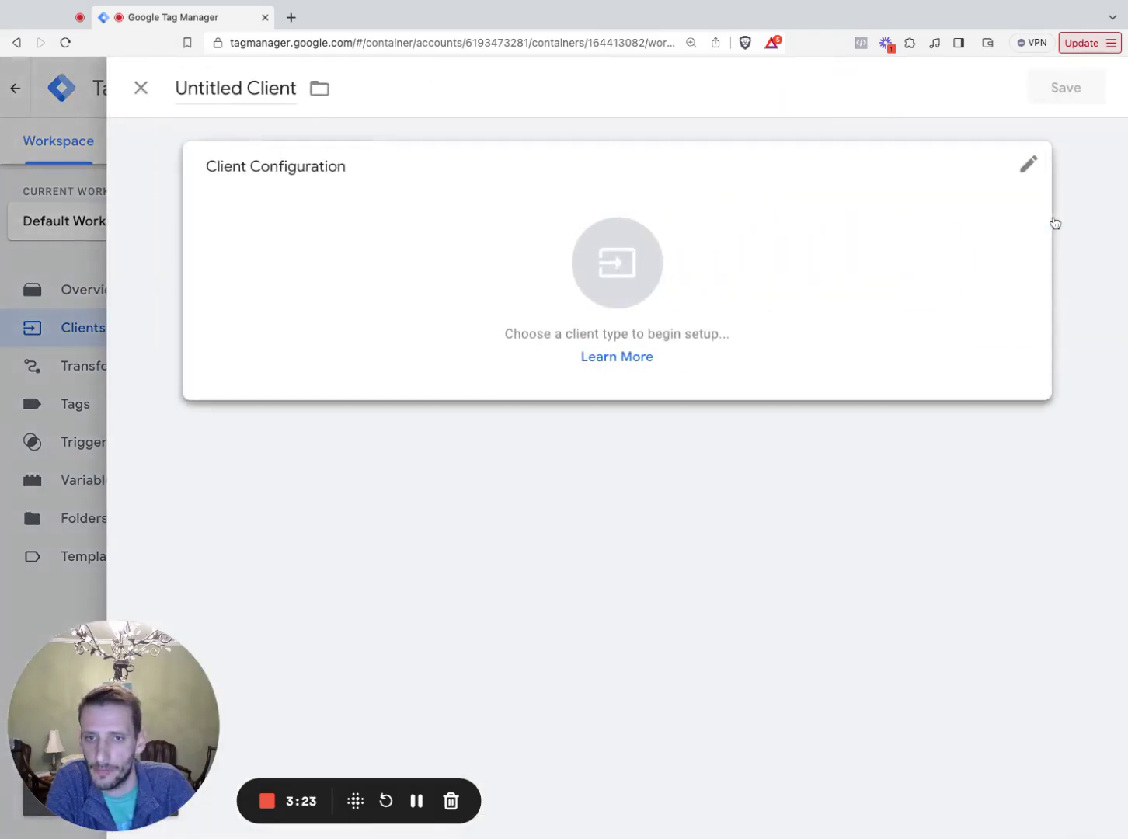
pyautogui.click(1028, 166)
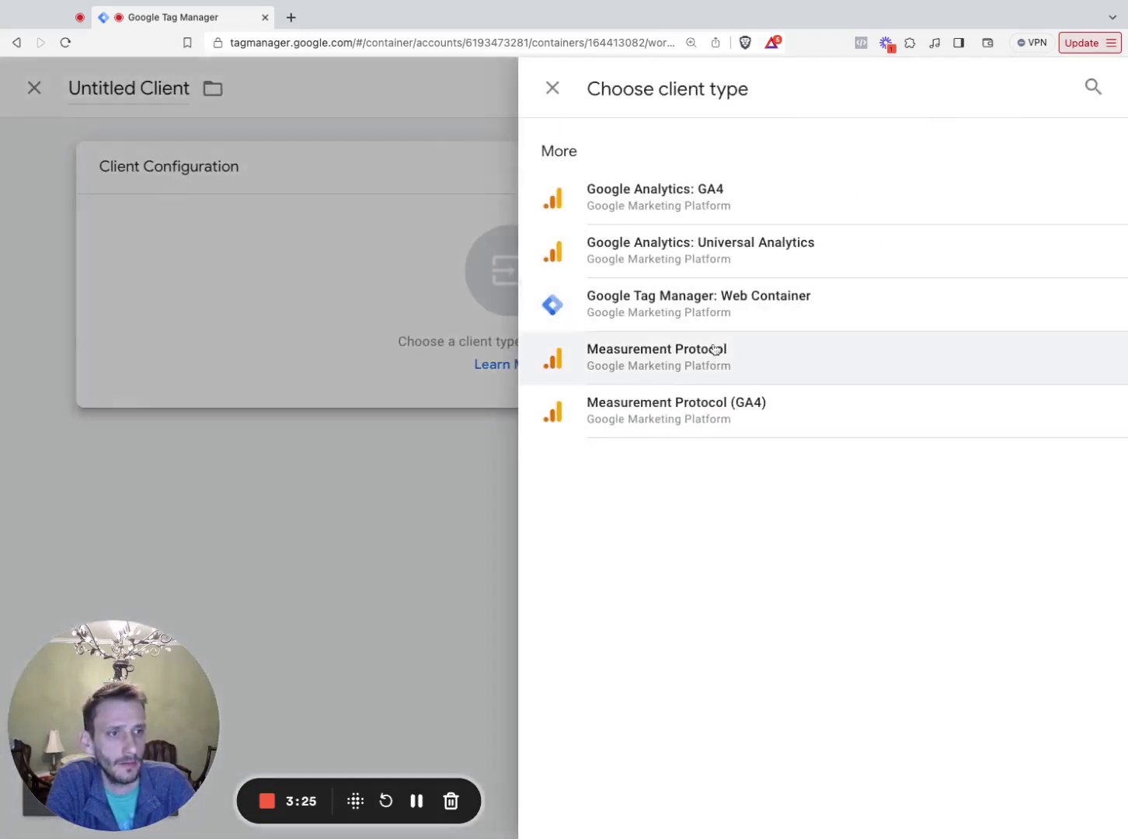
pyautogui.click(773, 205)
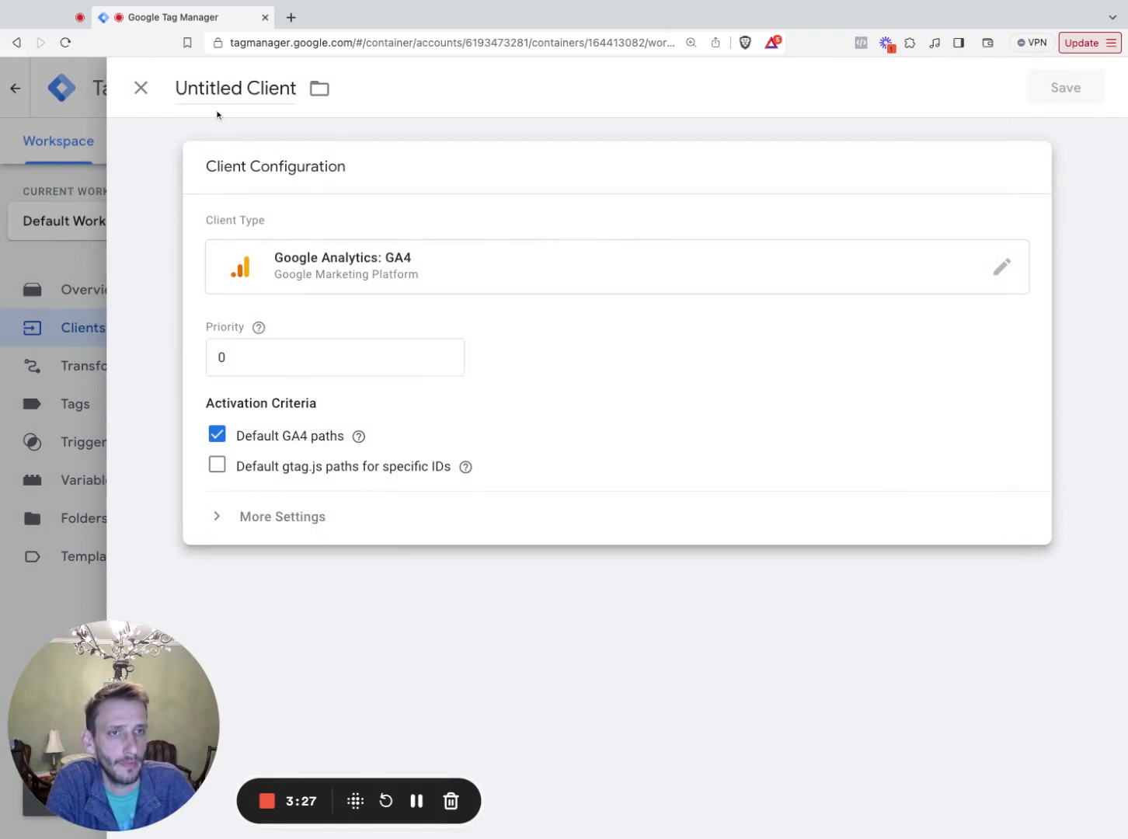
pyautogui.tripleClick(226, 89)
pyautogui.write('GA4')
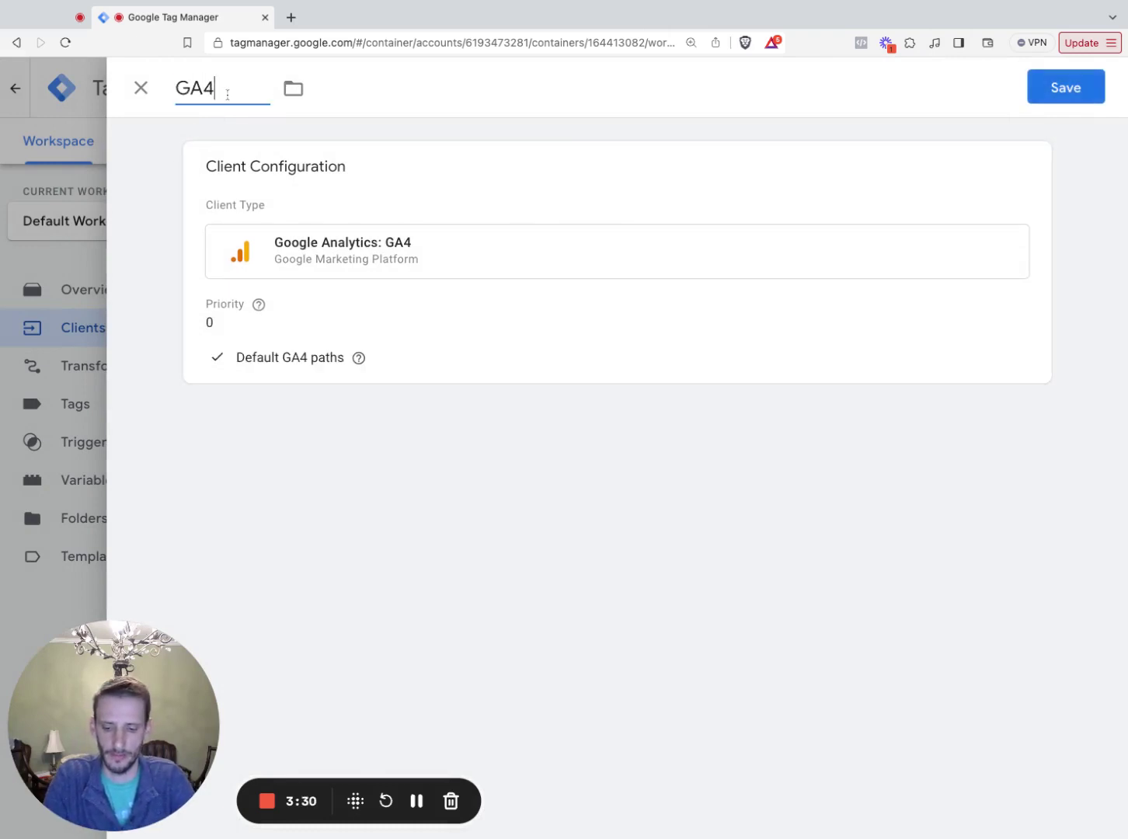
pyautogui.write(' Client')
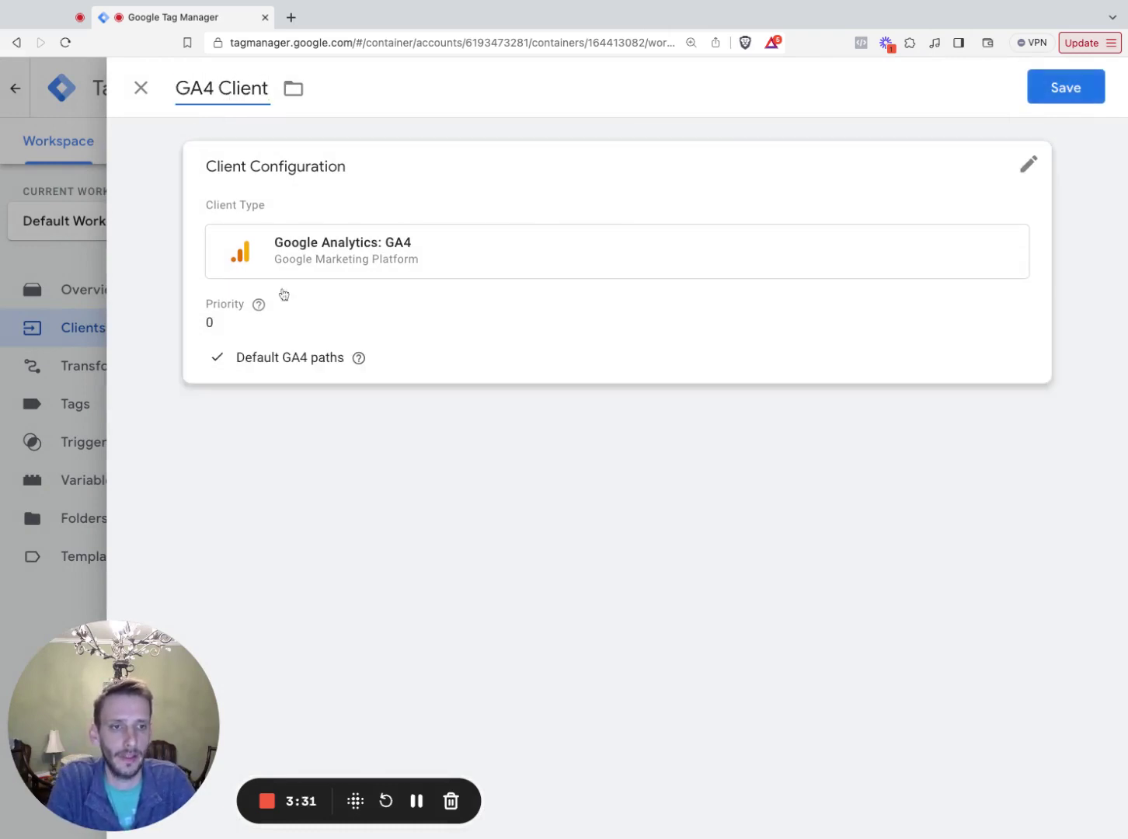
pyautogui.click(243, 357)
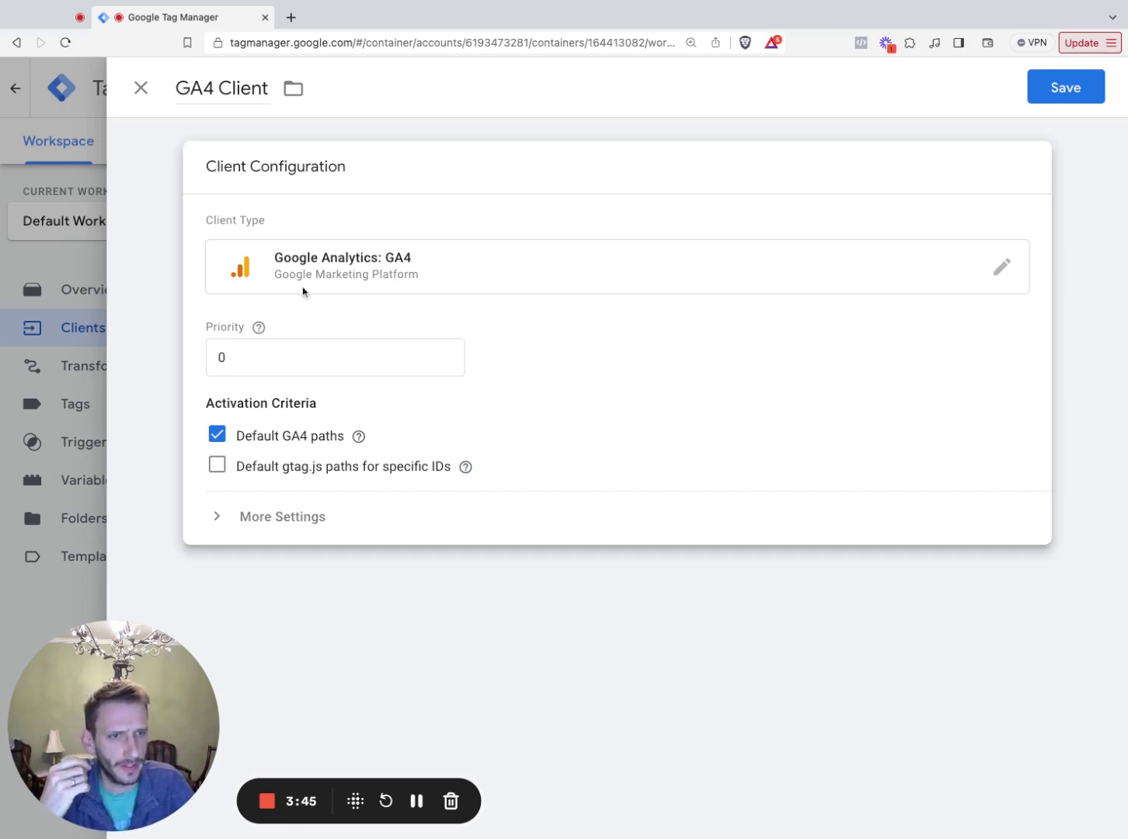
pyautogui.click(1071, 99)
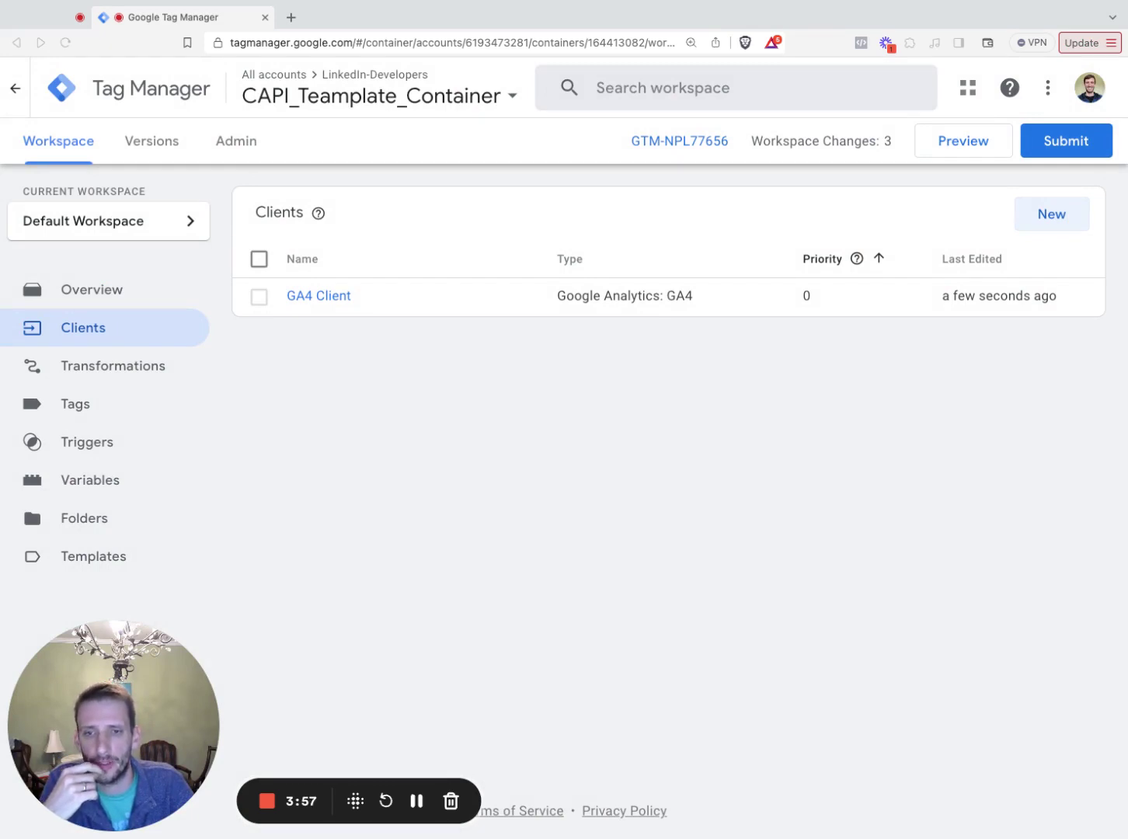
# Start a new trigger named 'All GA4 Events'.
pyautogui.click(96, 453)
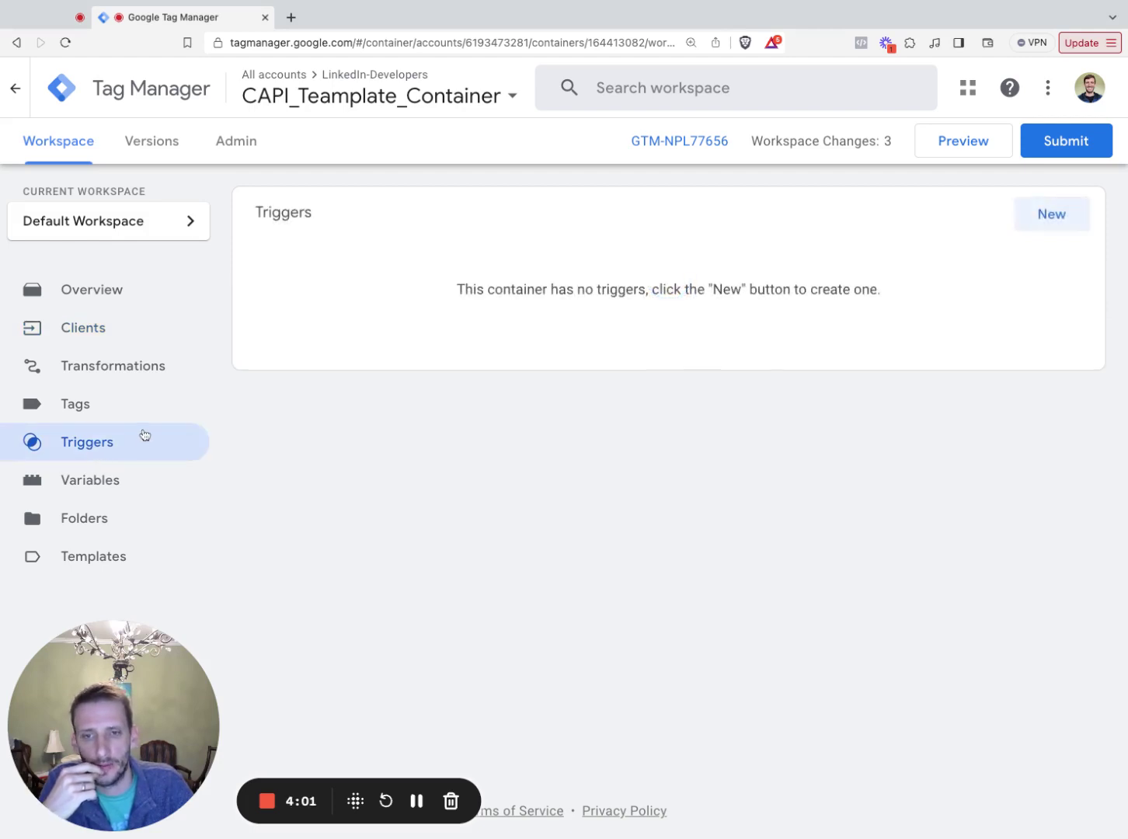
pyautogui.click(1047, 219)
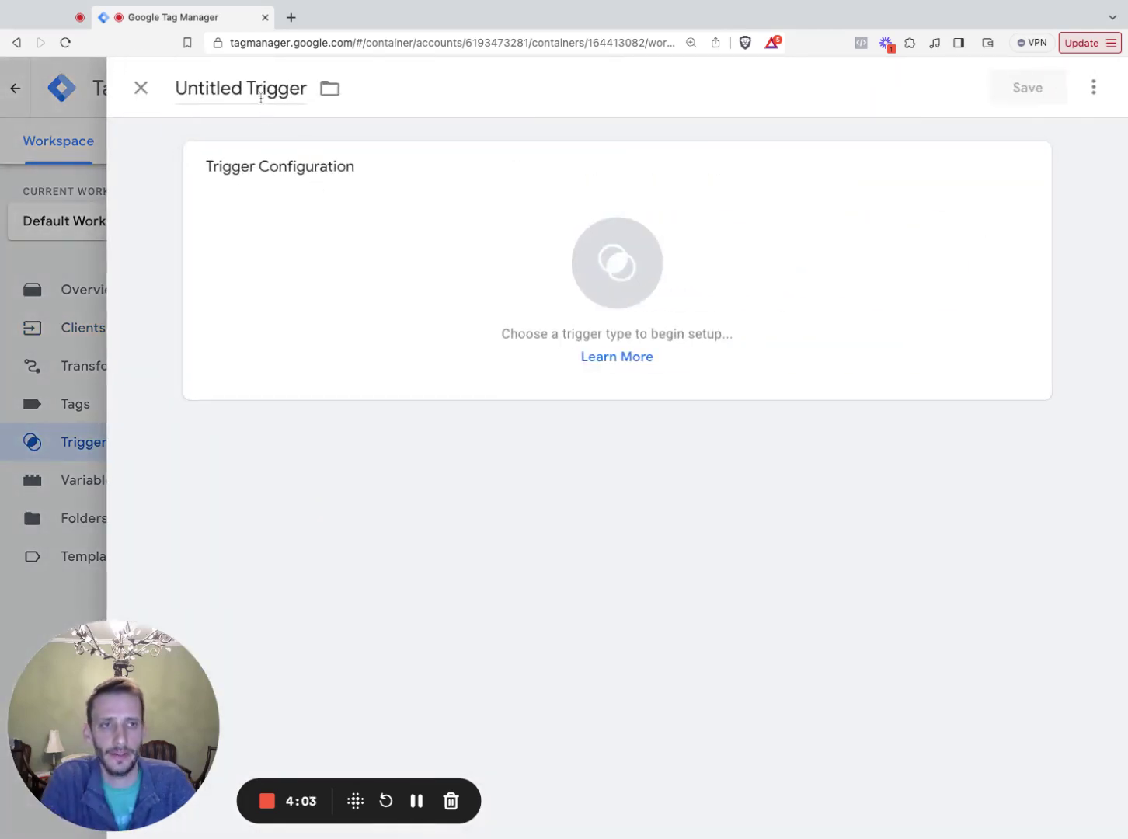
pyautogui.click(258, 90)
pyautogui.write('GA')
pyautogui.press('BackSpace')
pyautogui.press('BackSpace')
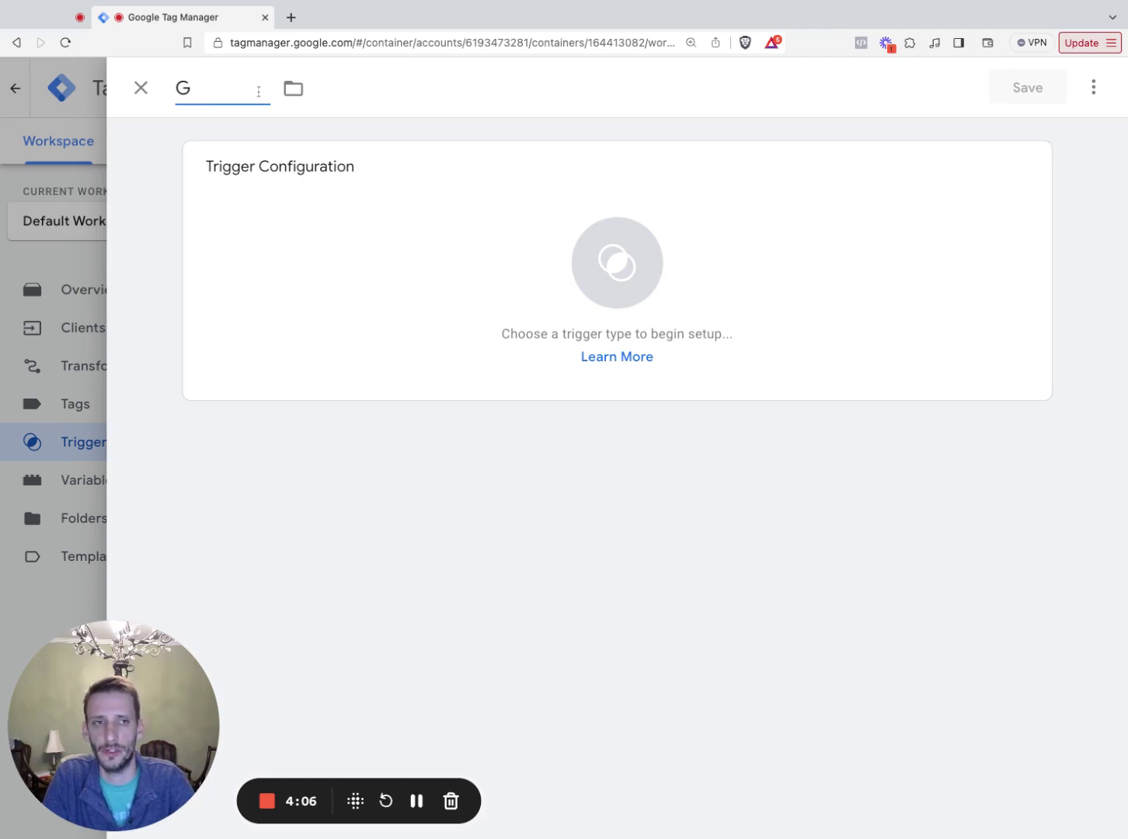
pyautogui.write('ALL')
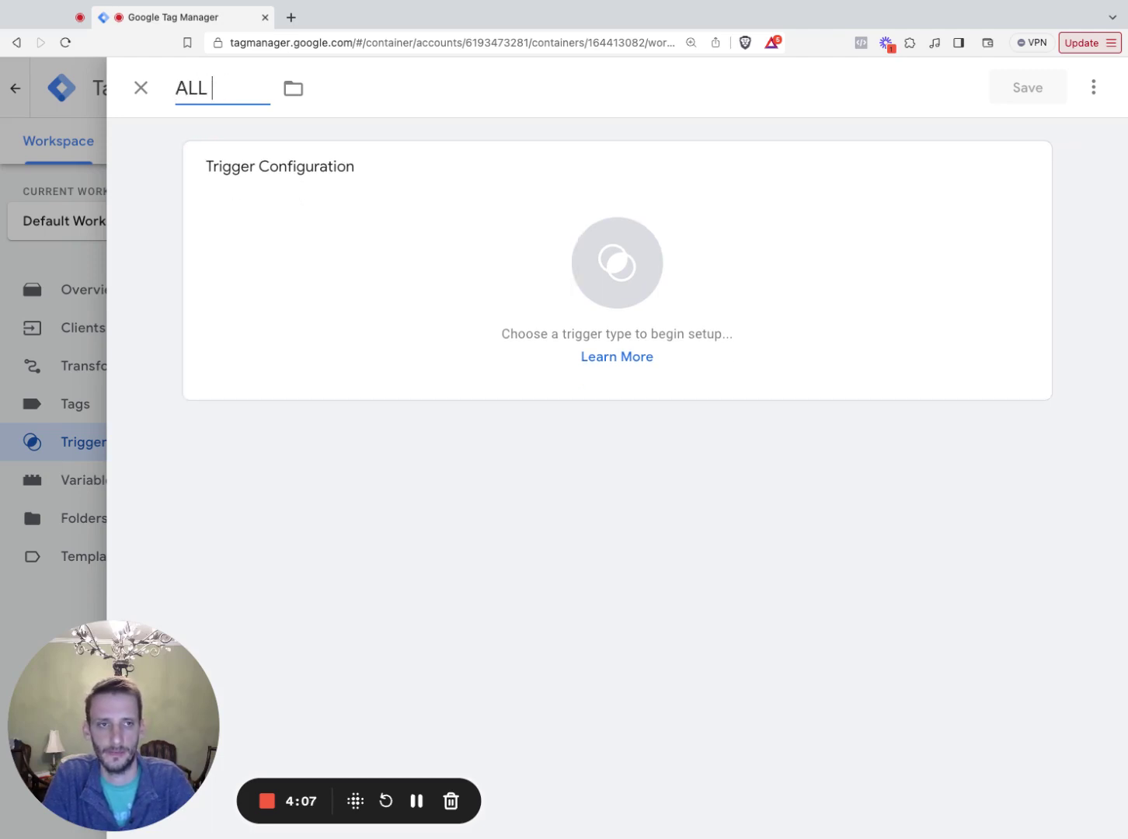
pyautogui.press('BackSpace')
pyautogui.press('BackSpace')
pyautogui.write('ll GA')
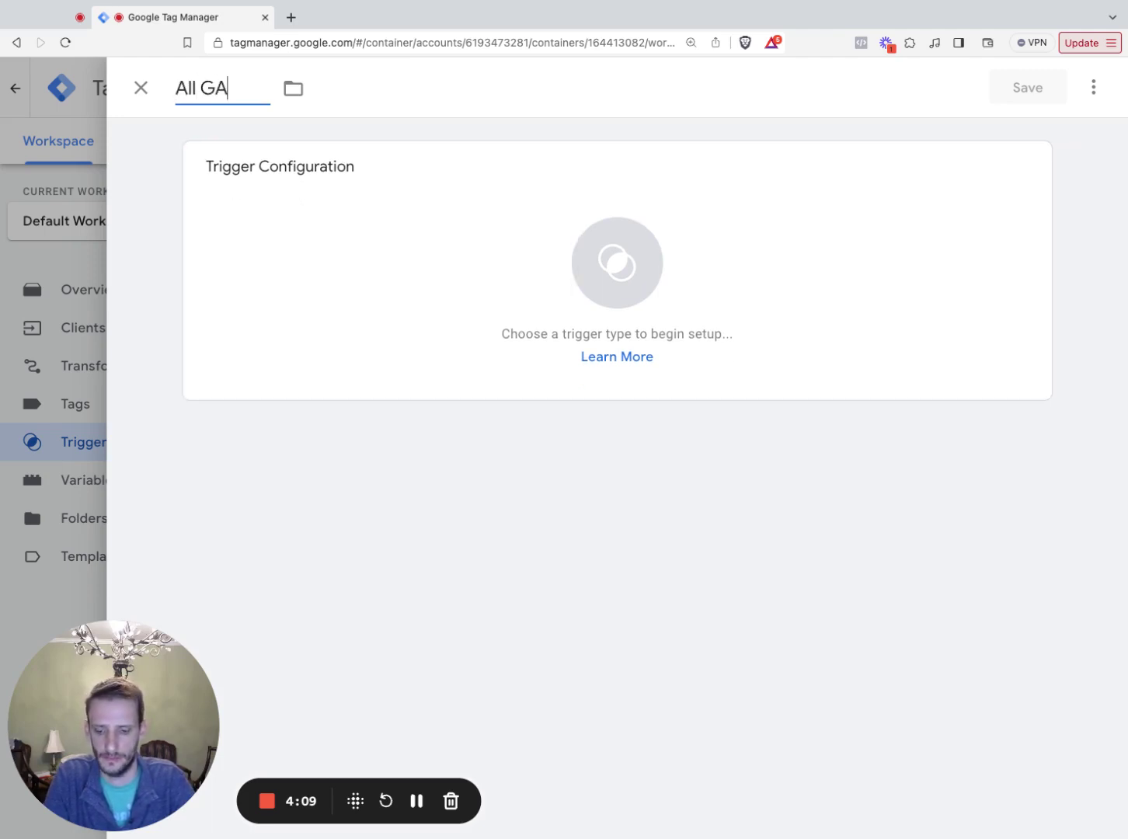
pyautogui.write('4 Events')
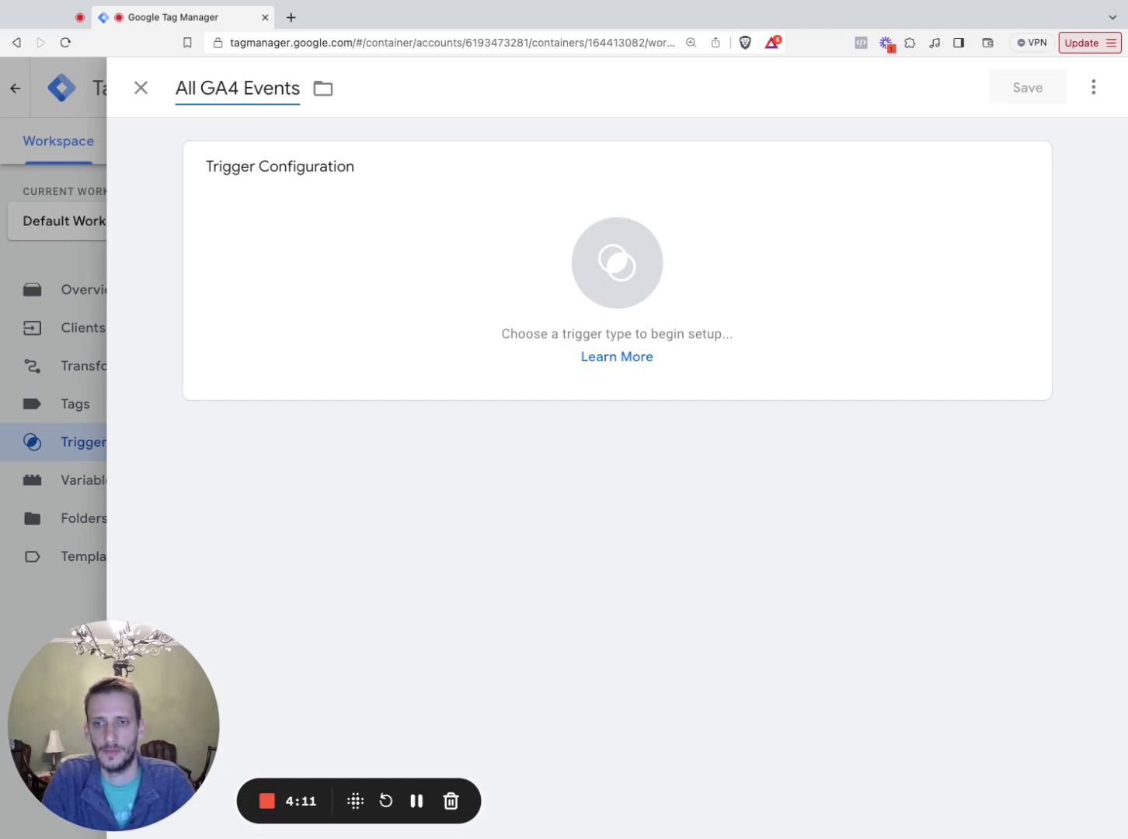
# Make it a Custom Event trigger with event name GA4 and save it.
pyautogui.click(1023, 168)
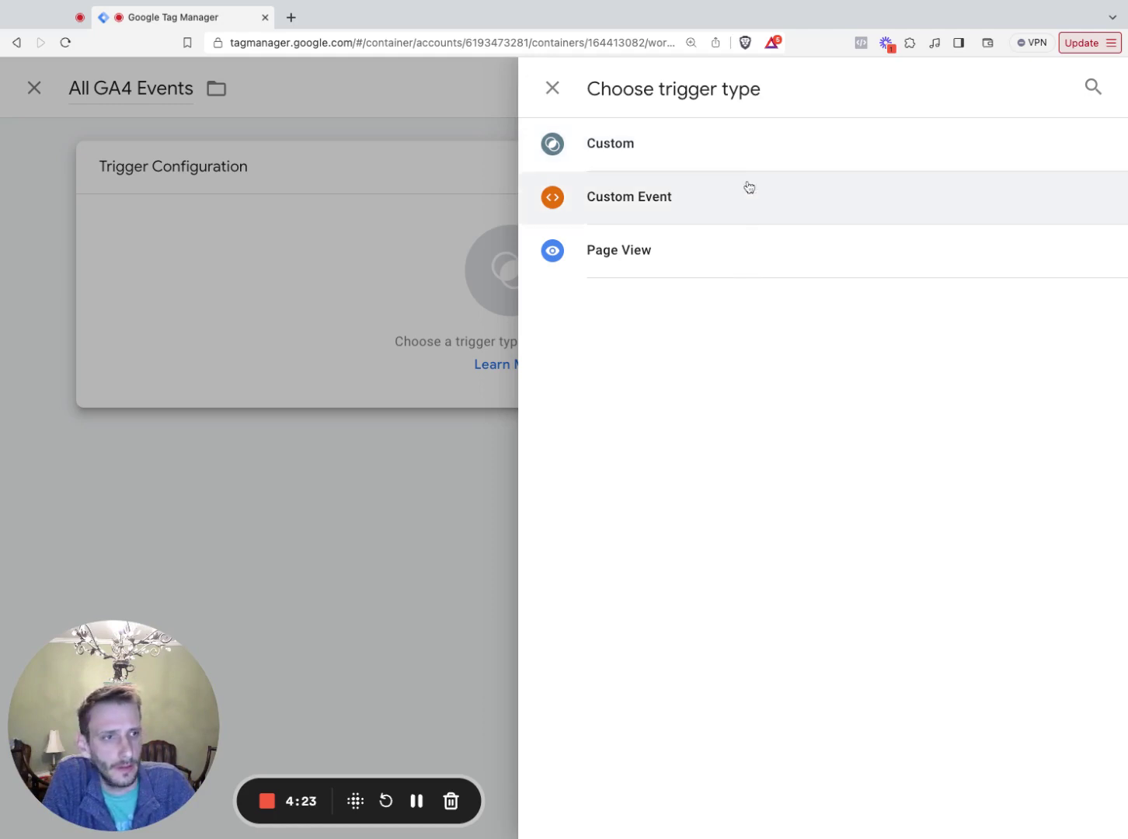
pyautogui.click(748, 186)
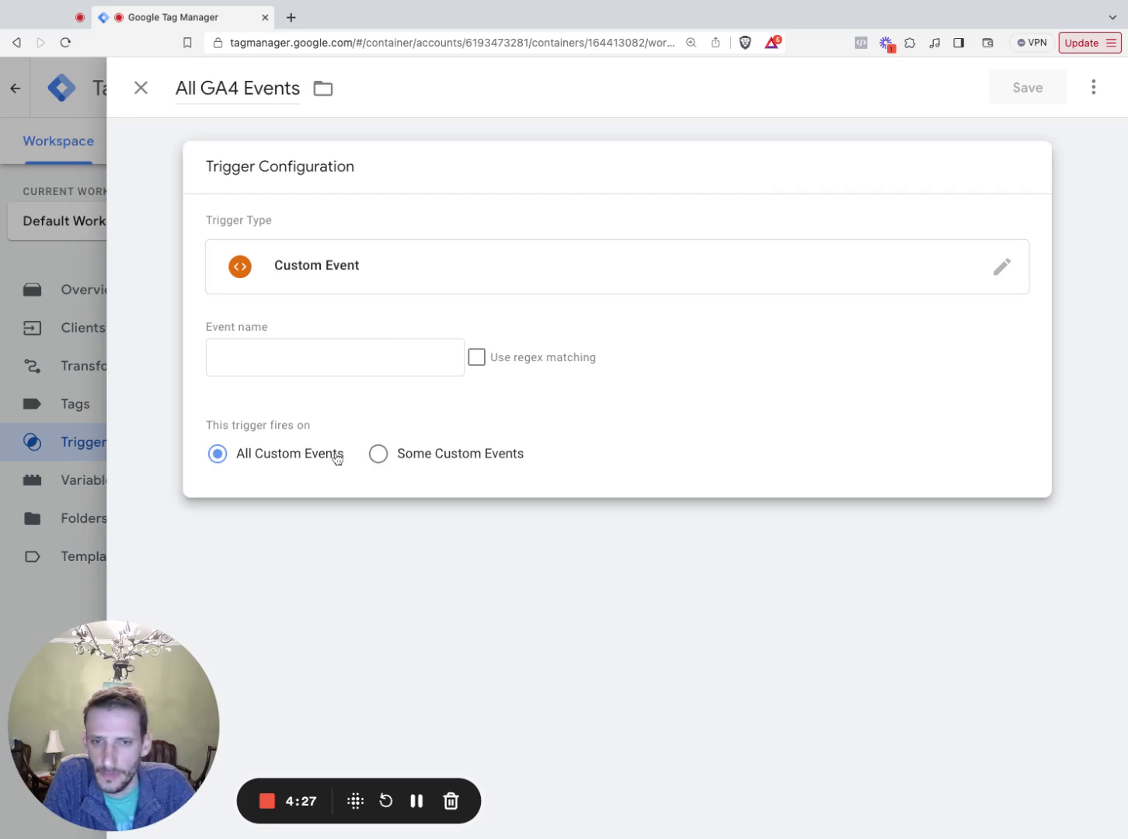
pyautogui.click(348, 364)
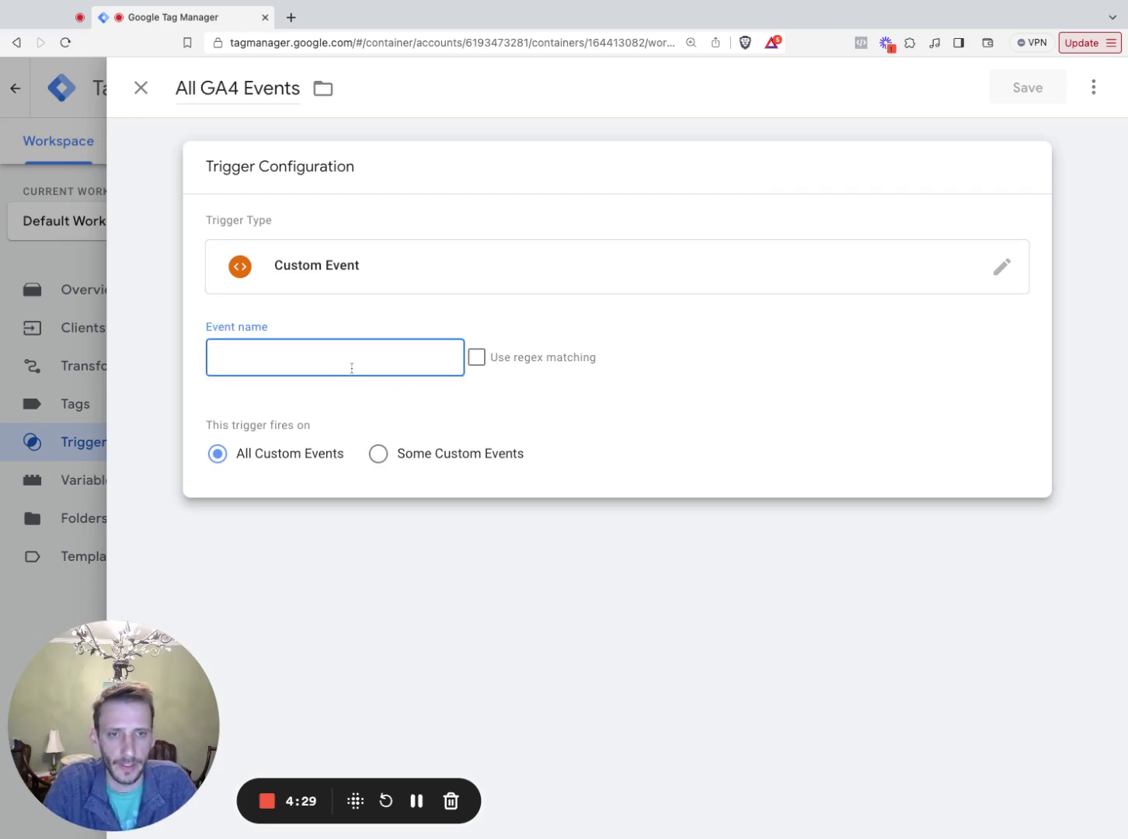
pyautogui.write('GA$')
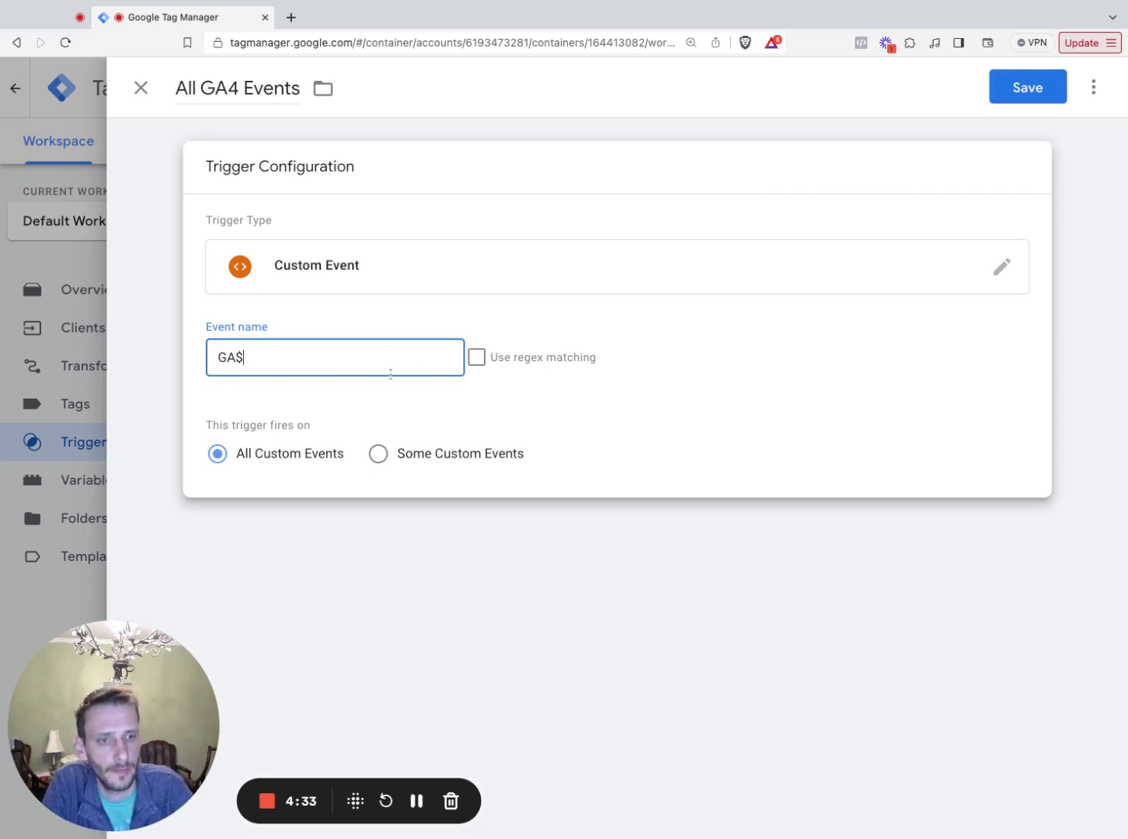
pyautogui.press('BackSpace')
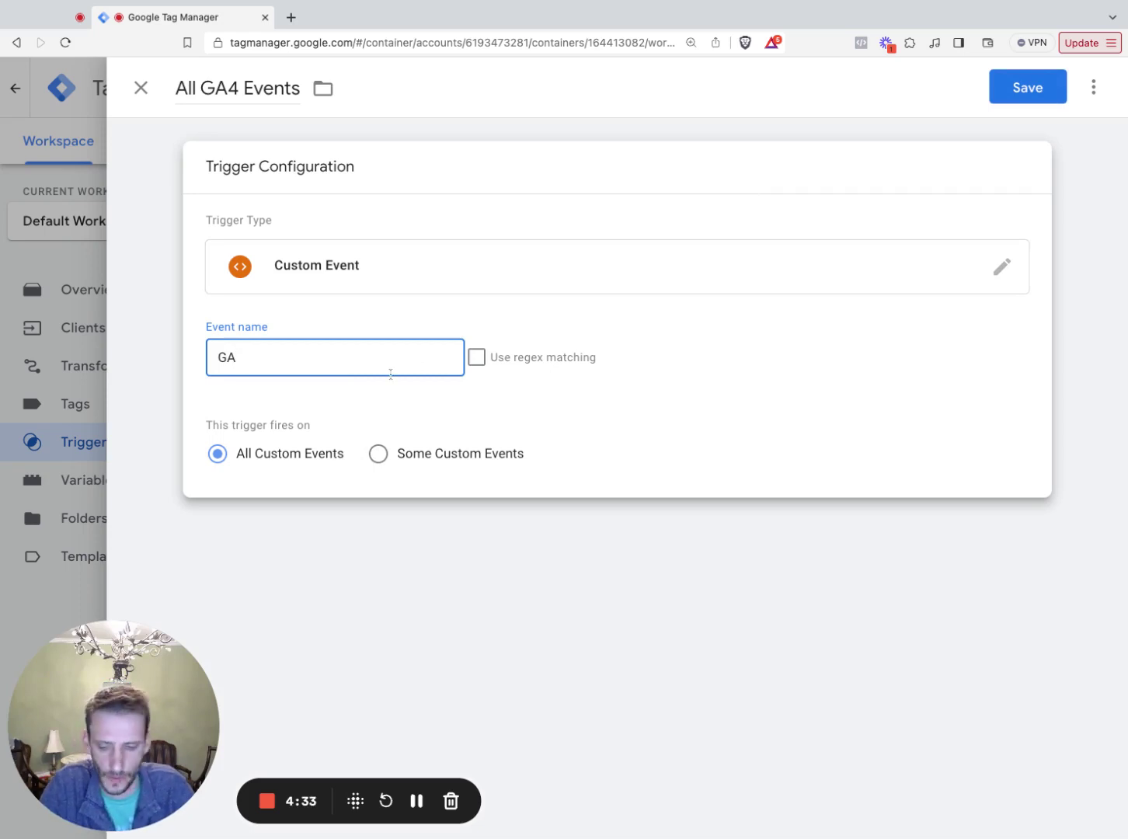
pyautogui.write('4')
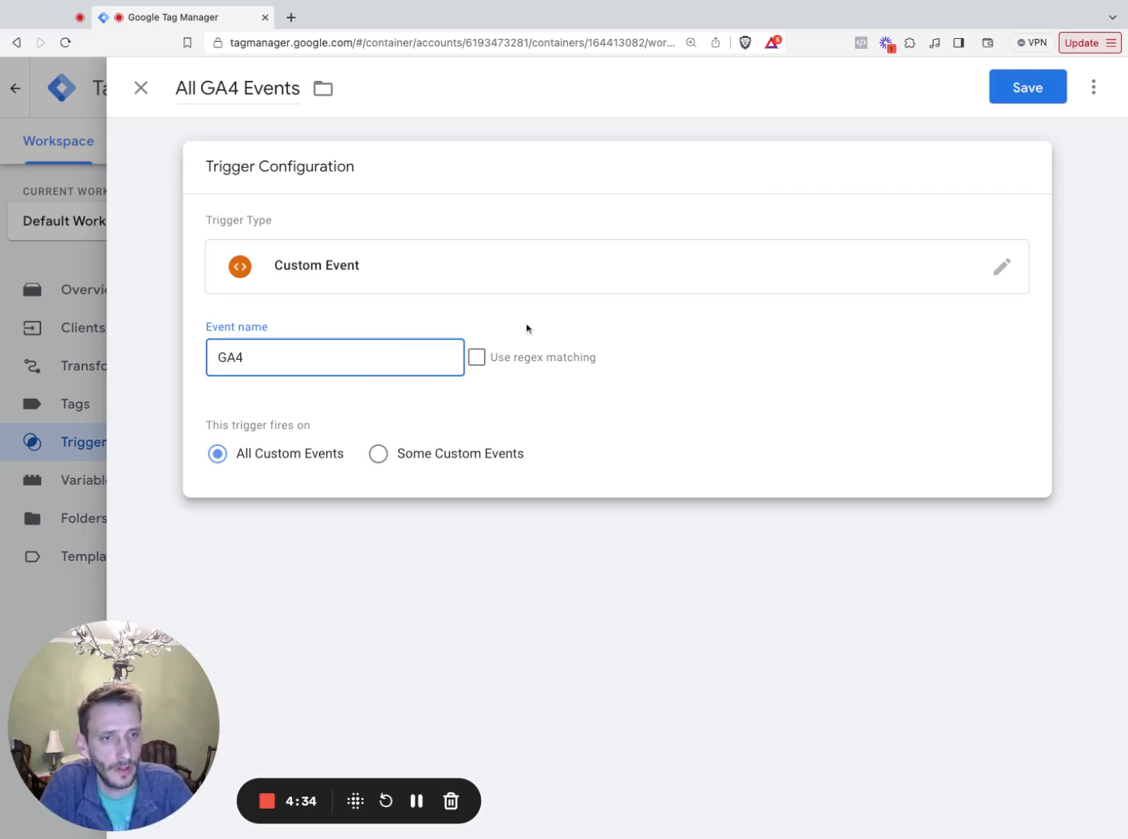
pyautogui.click(1027, 92)
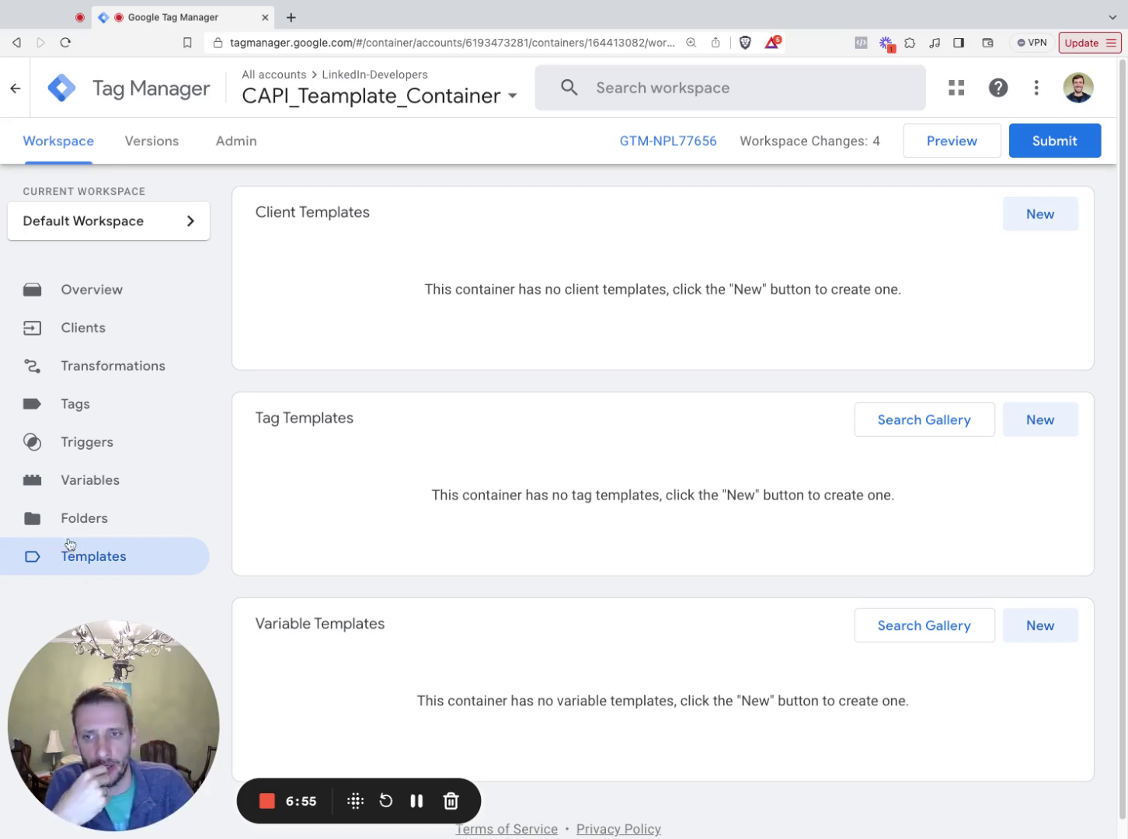
# Search the community gallery for 'linkedin' and add LinkedIn | CAPI Tag Template to the workspace.
pyautogui.moveTo(310, 418); pyautogui.dragTo(494, 431)
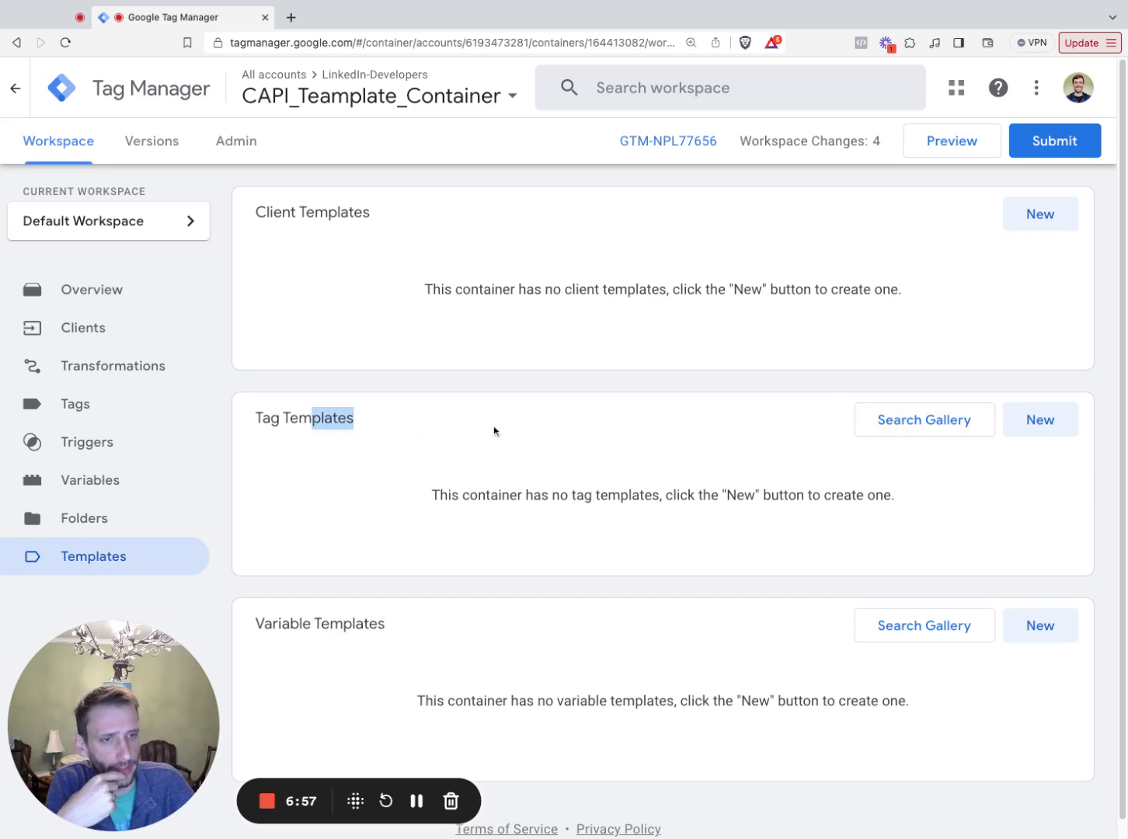
pyautogui.click(908, 419)
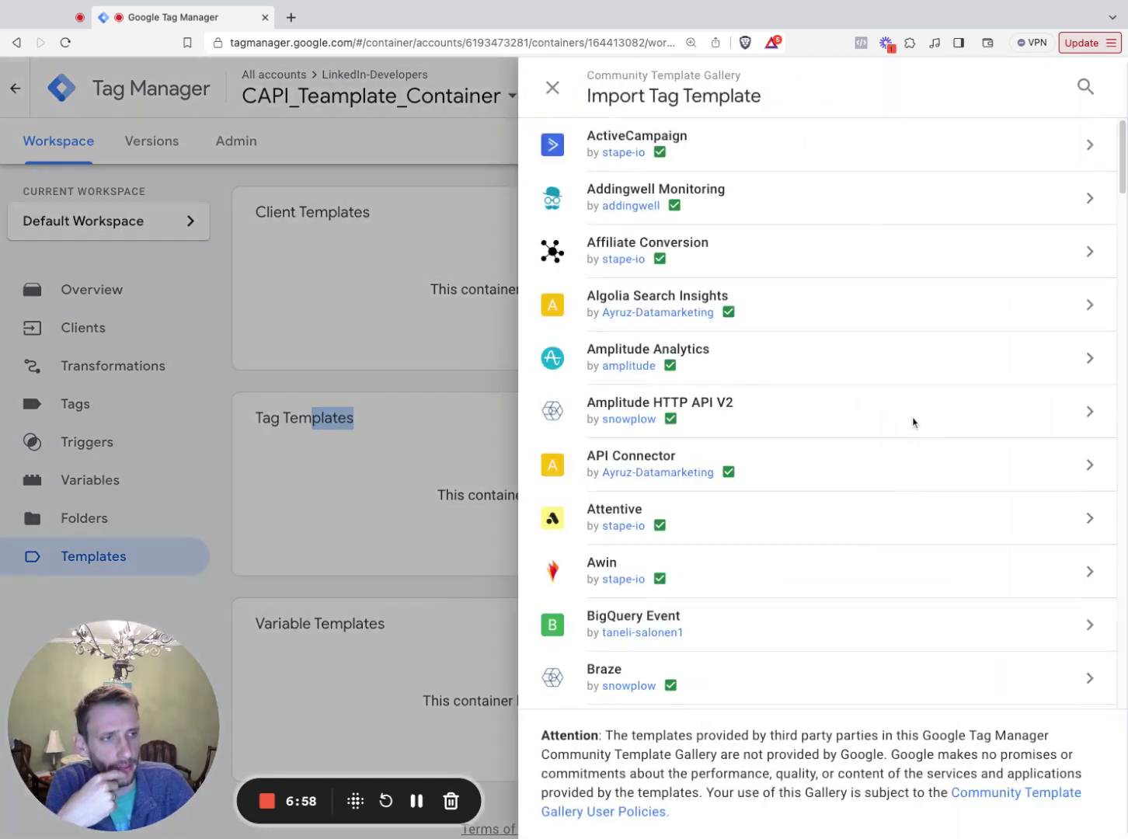
pyautogui.click(1082, 87)
pyautogui.write('linkedin')
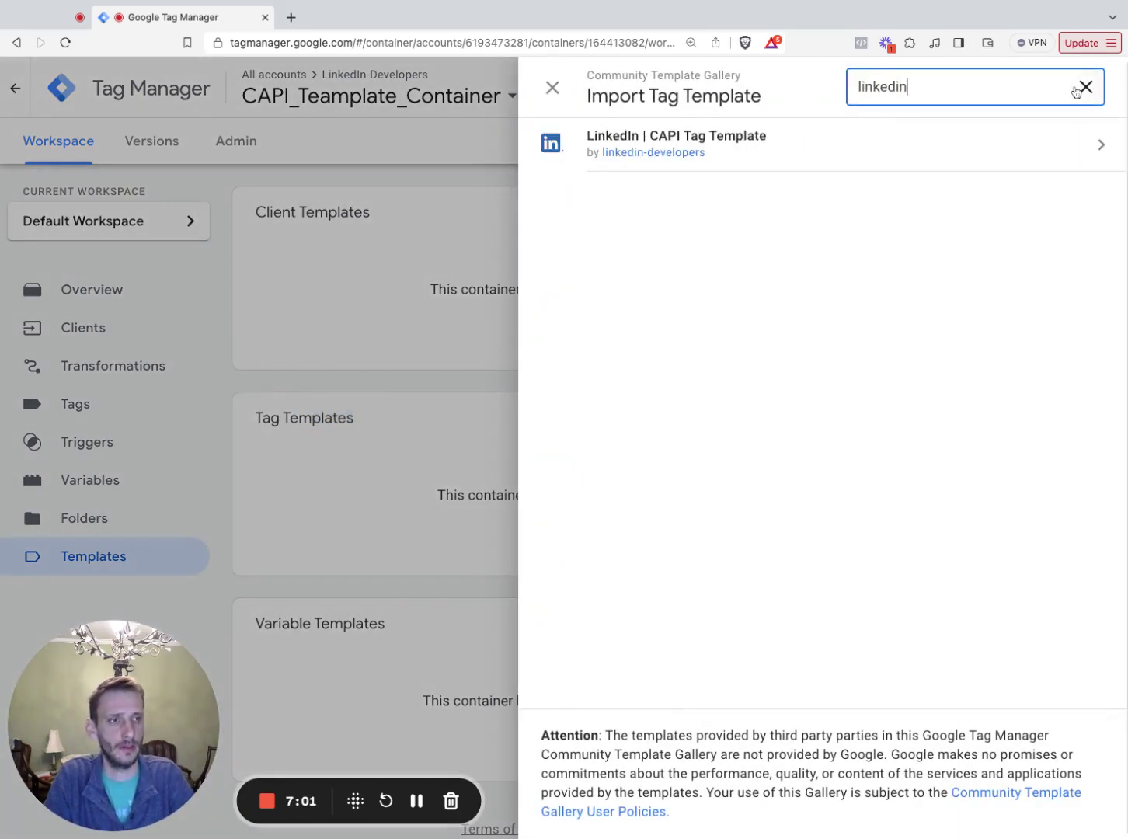
pyautogui.click(880, 155)
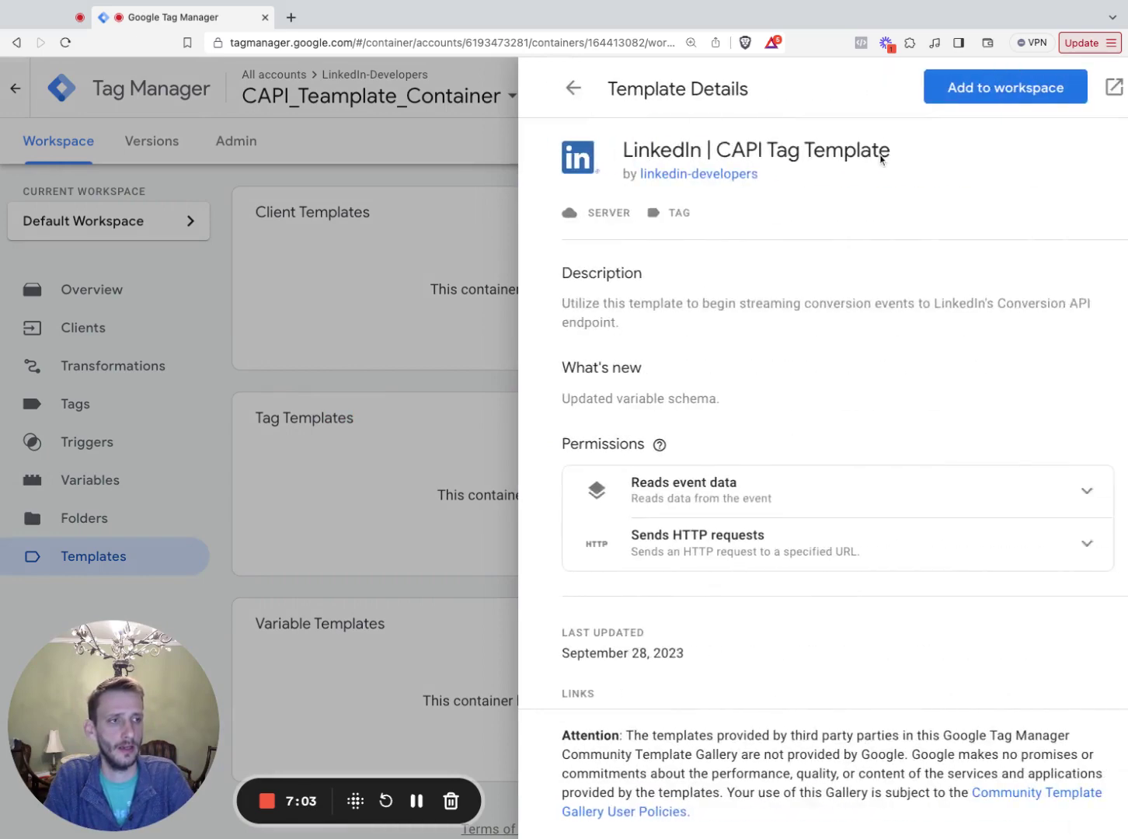
pyautogui.click(978, 89)
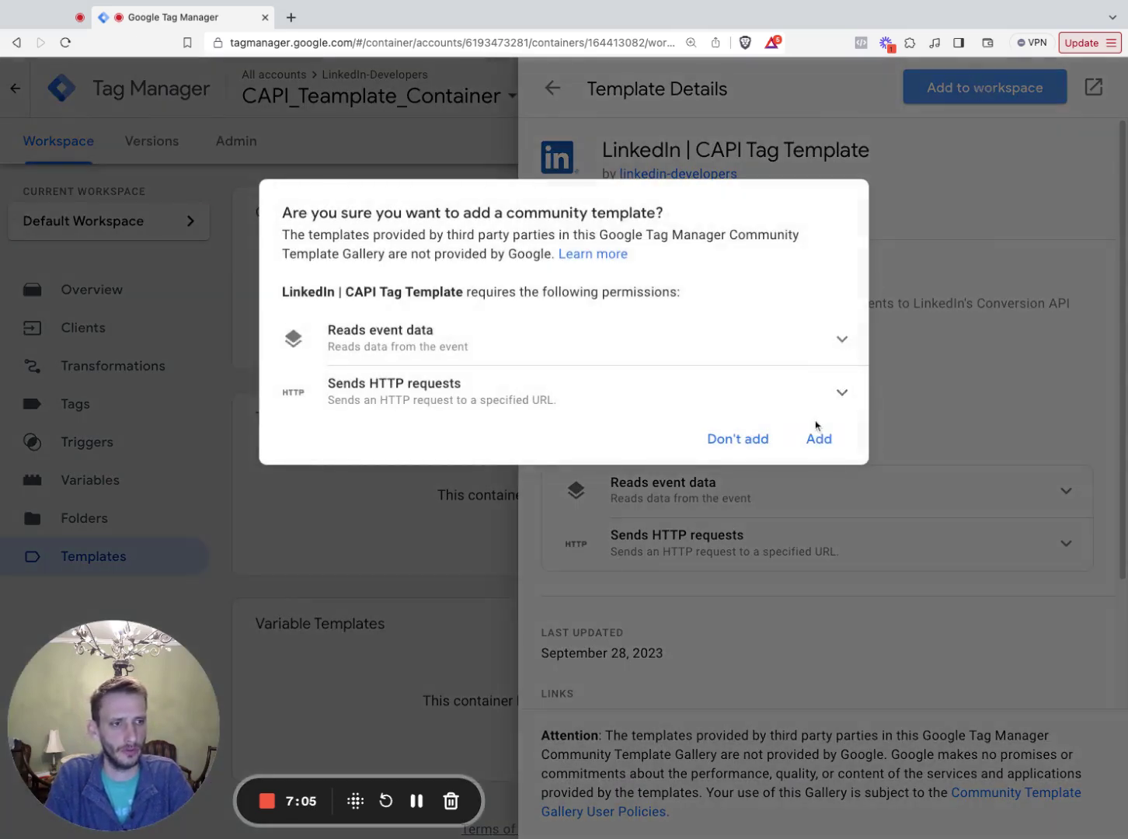
pyautogui.click(817, 440)
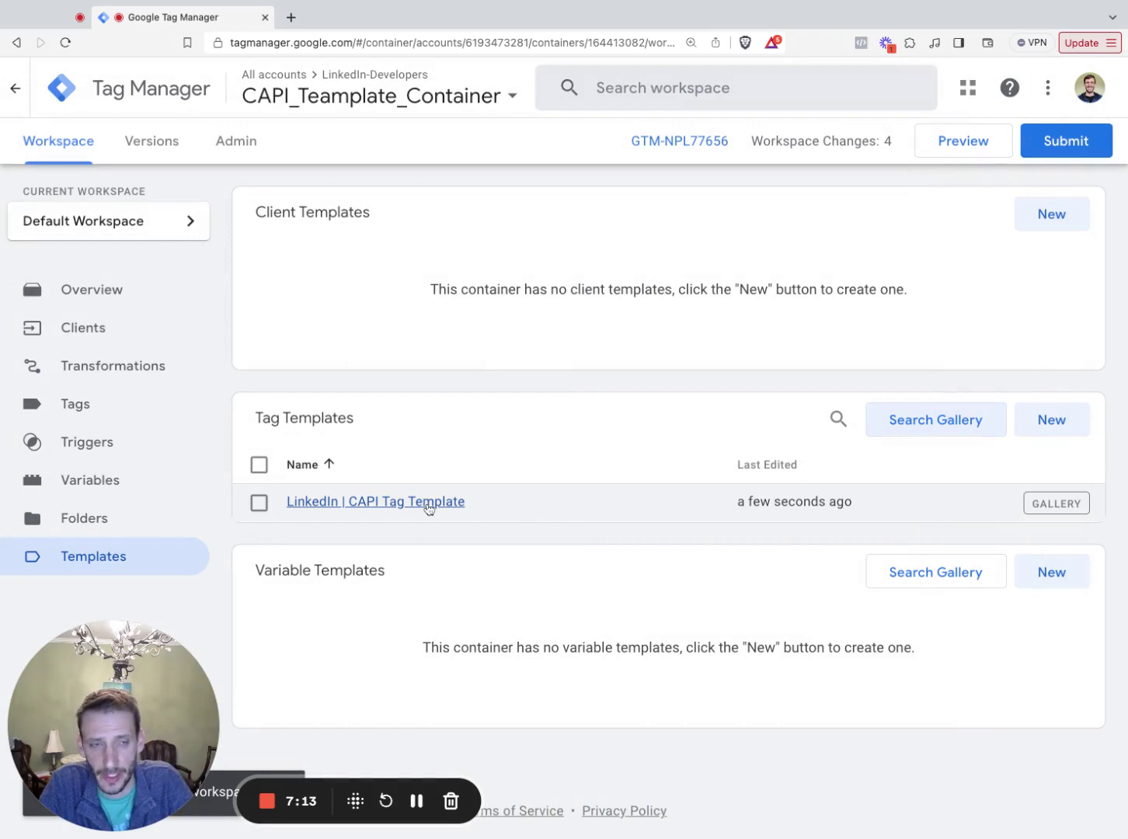
pyautogui.click(65, 401)
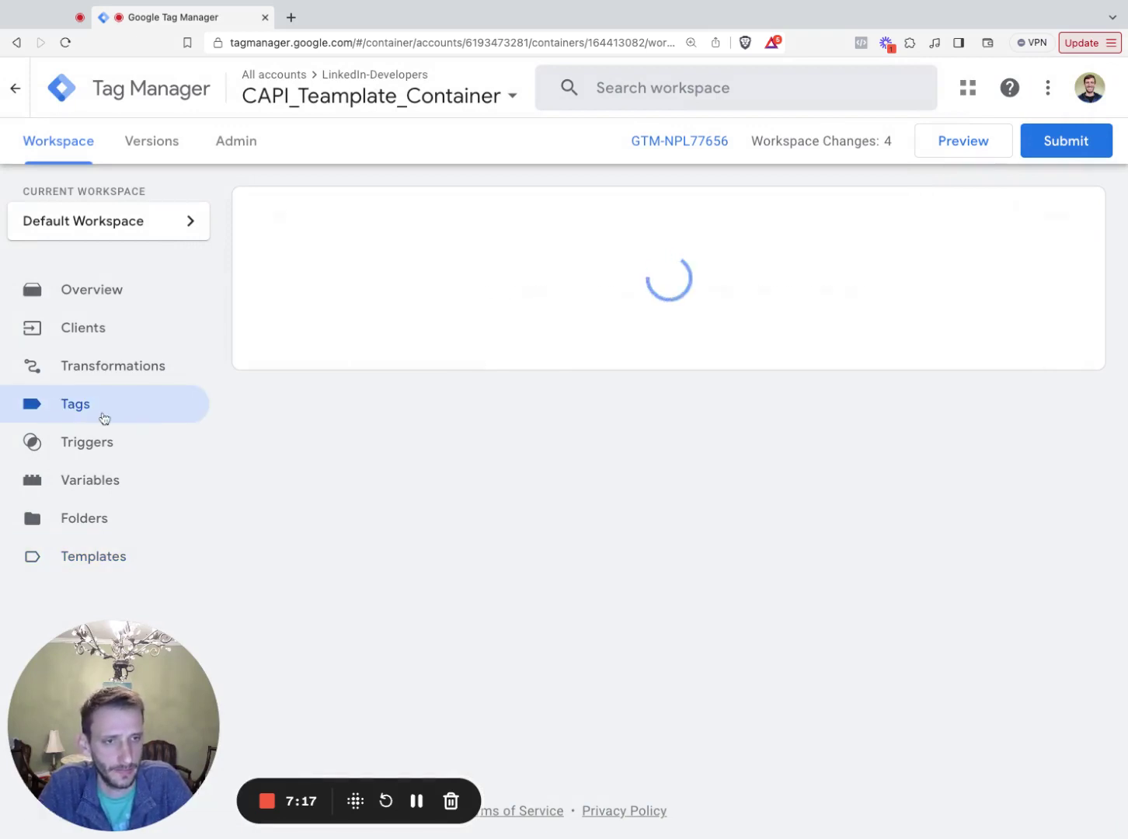
# Create a new LinkedIn | CAPI Tag Template tag named 'LINKEDIN - CAPI - Tag'.
pyautogui.click(1034, 223)
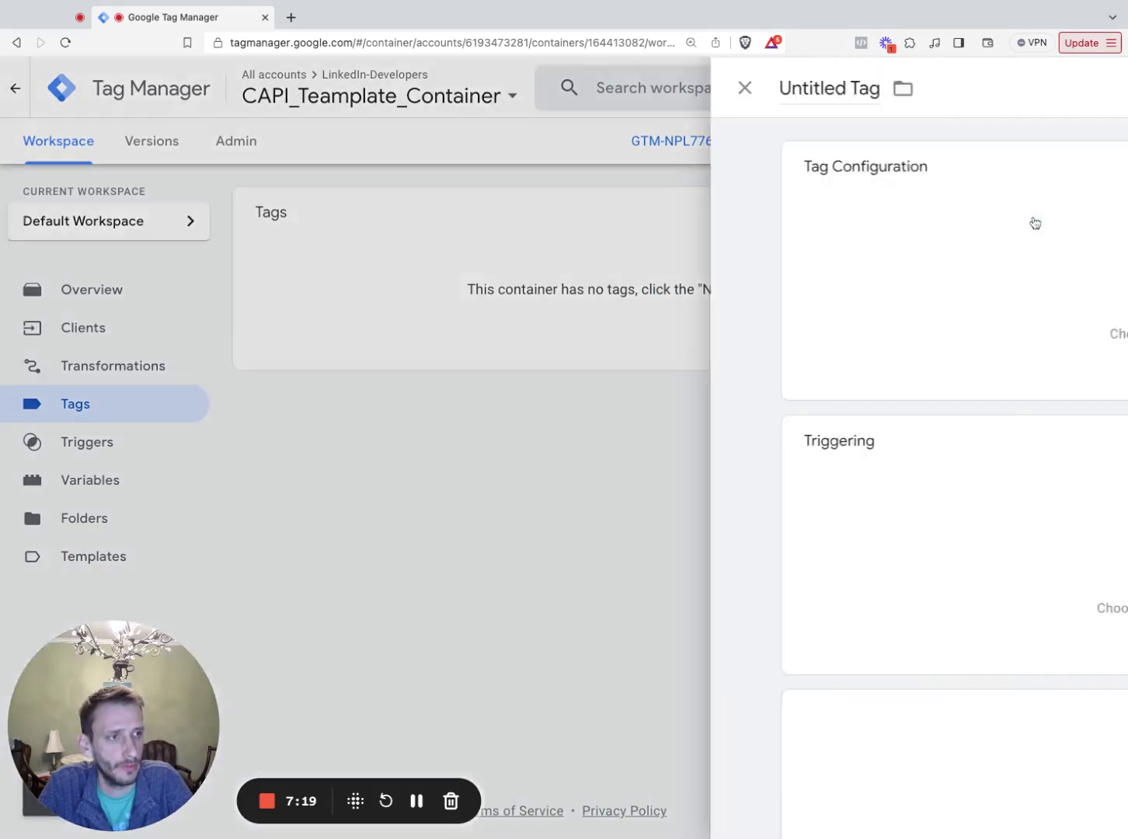
pyautogui.click(1016, 167)
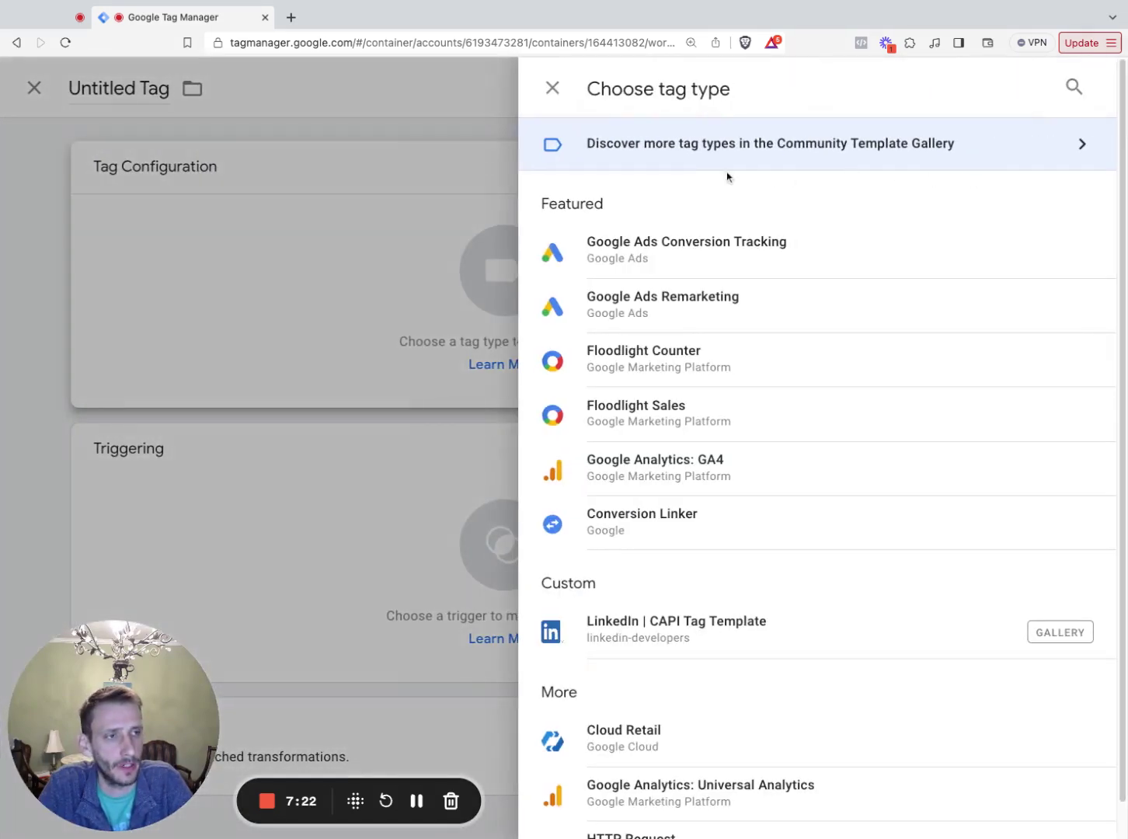
pyautogui.click(689, 622)
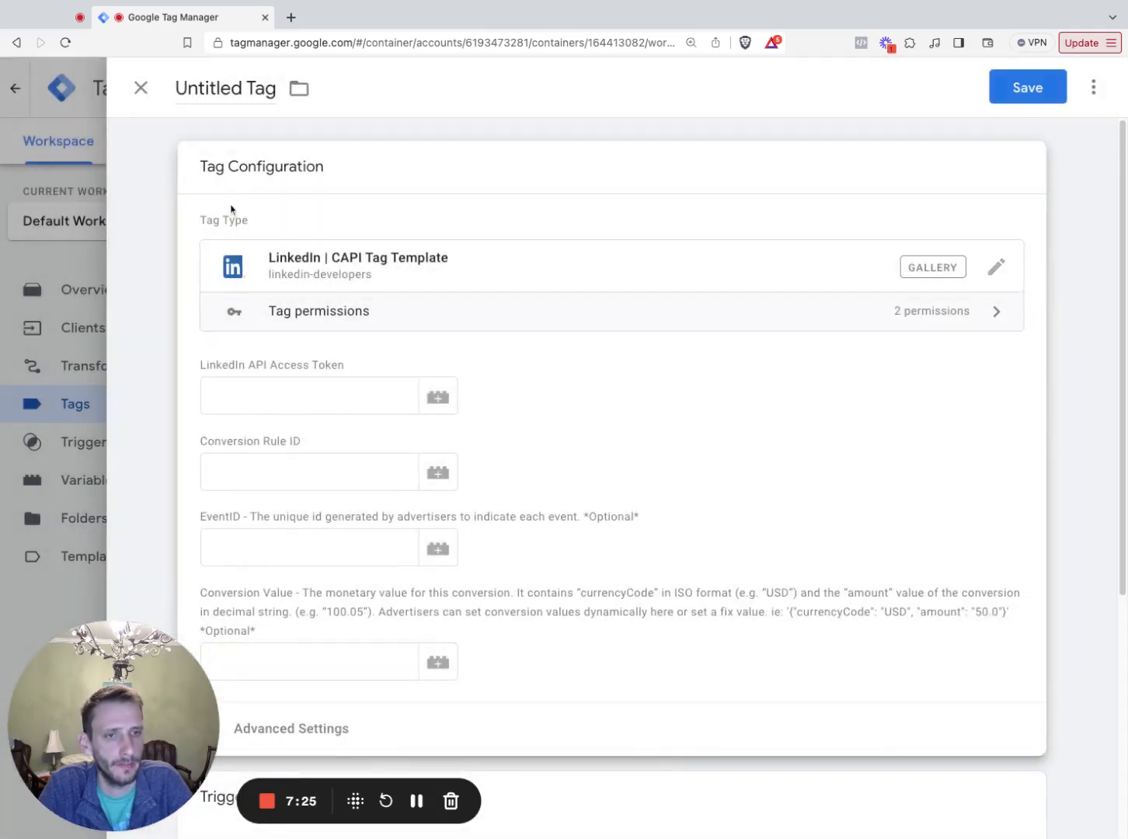
pyautogui.tripleClick(232, 93)
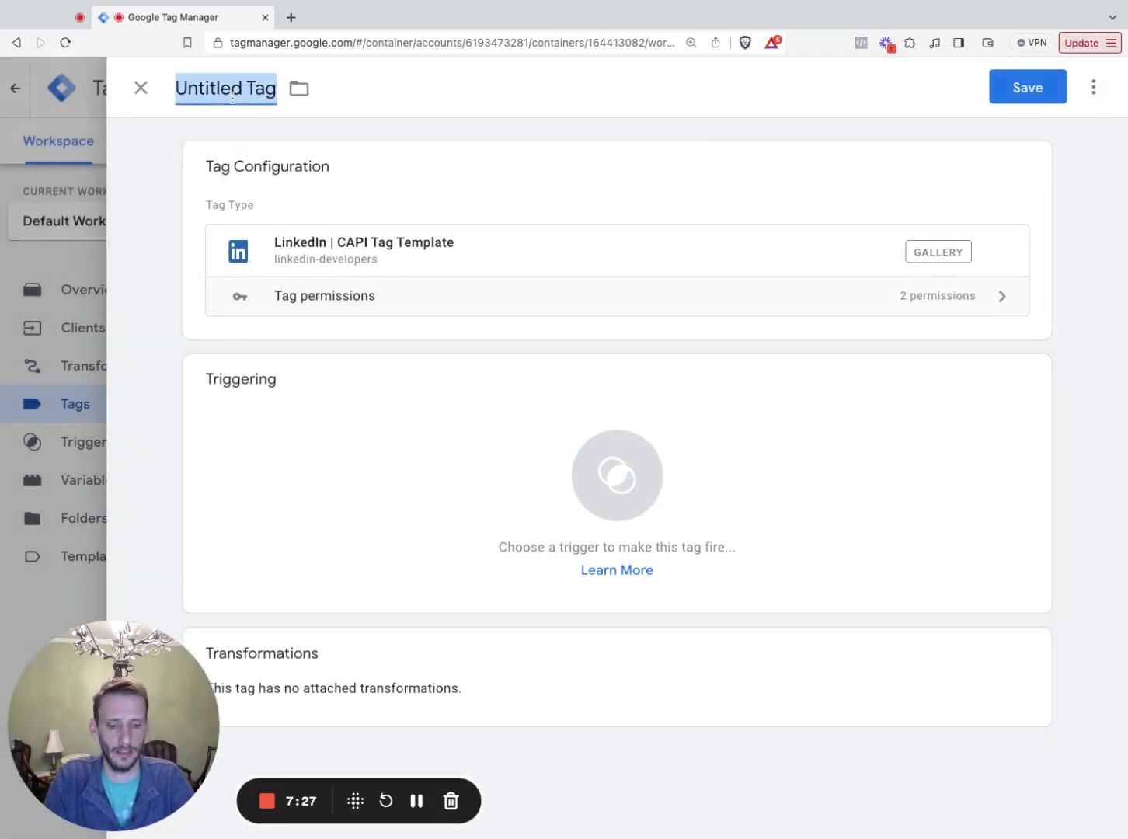
pyautogui.write('LINKEDIN -')
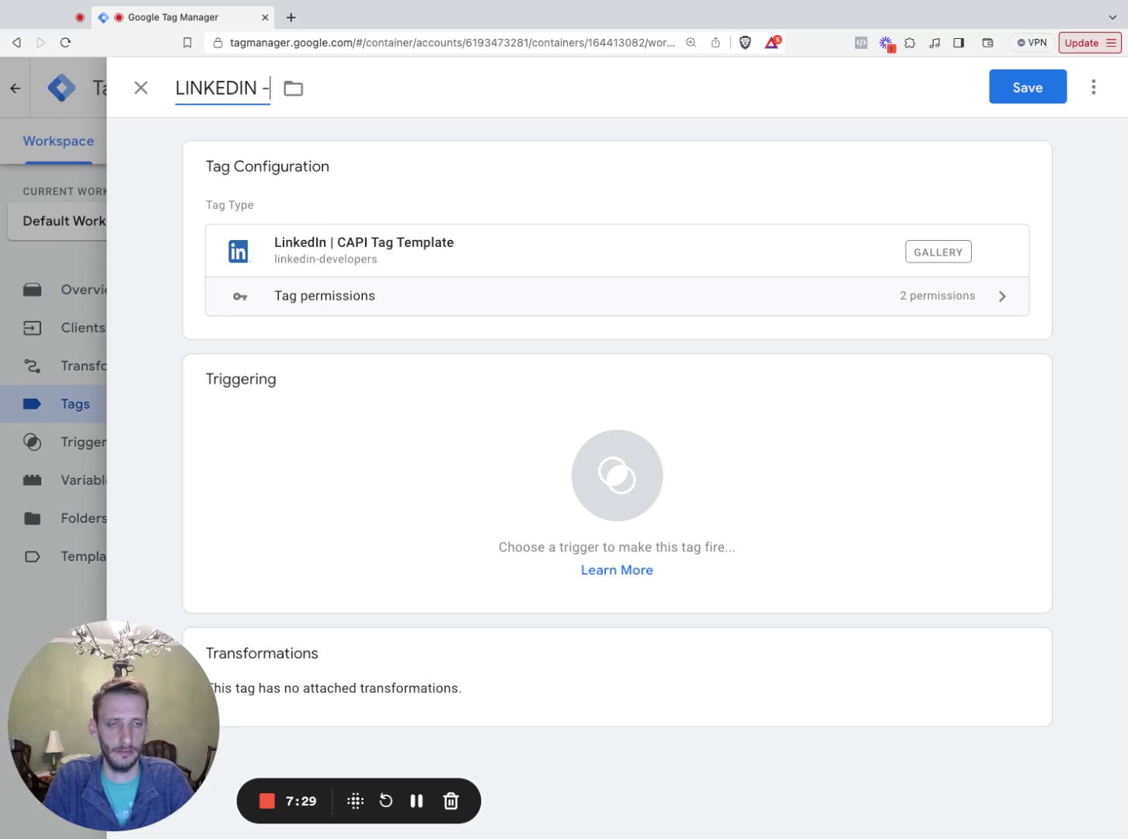
pyautogui.write(' CAPI T')
pyautogui.press('BackSpace')
pyautogui.write('-')
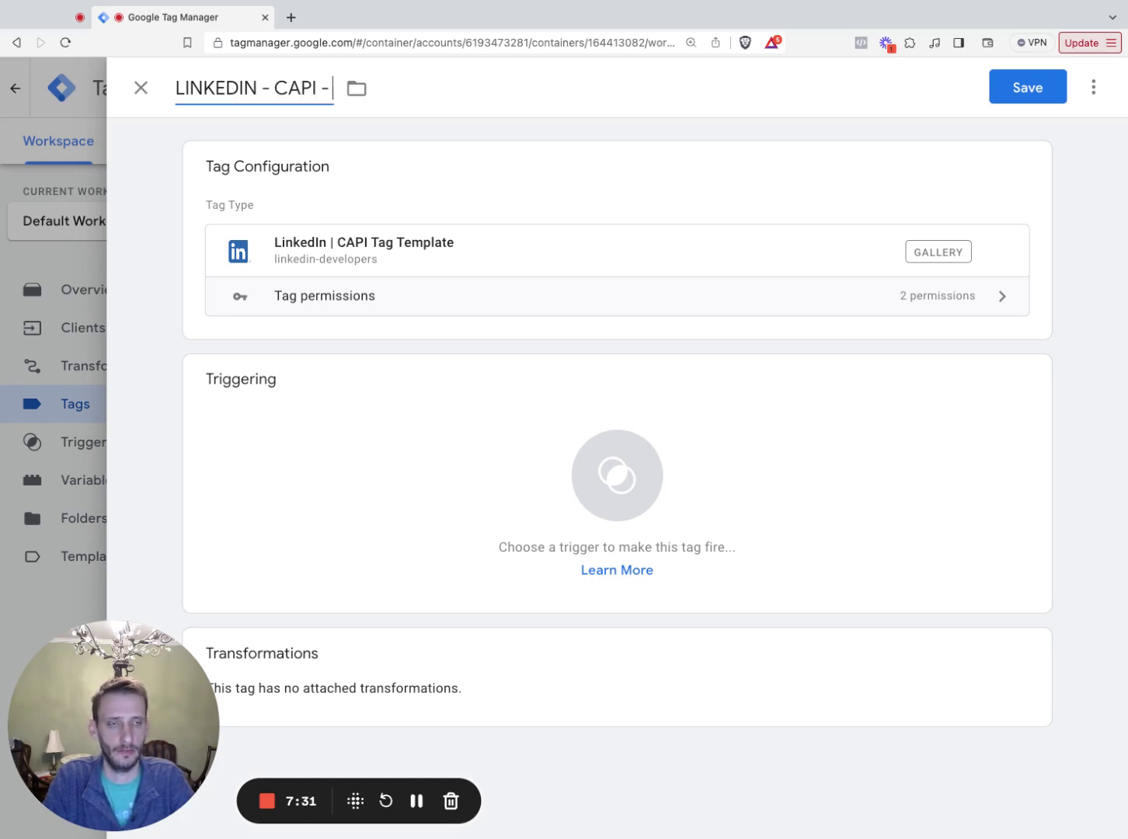
pyautogui.write(' TG')
pyautogui.press('BackSpace')
pyautogui.write('ag')
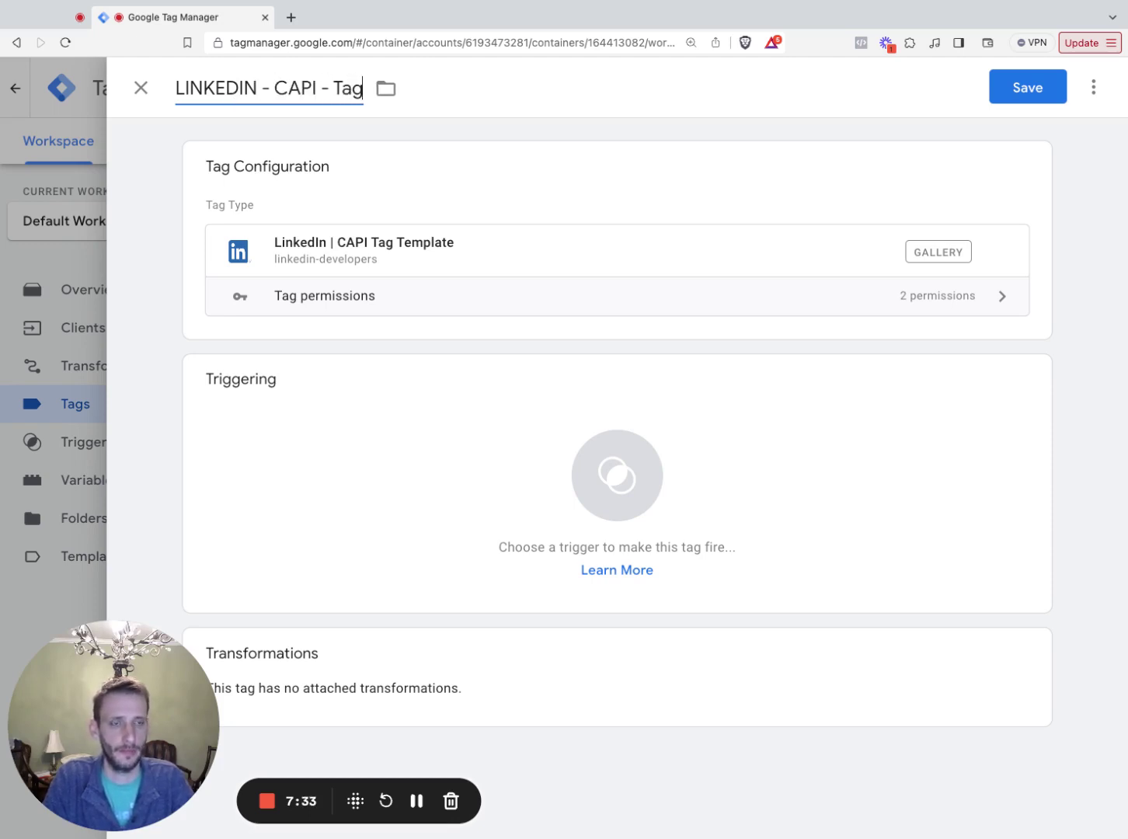
# Paste the LinkedIn API access token and conversion rule ID, then save without a trigger.
pyautogui.click(592, 196)
pyautogui.click(334, 393)
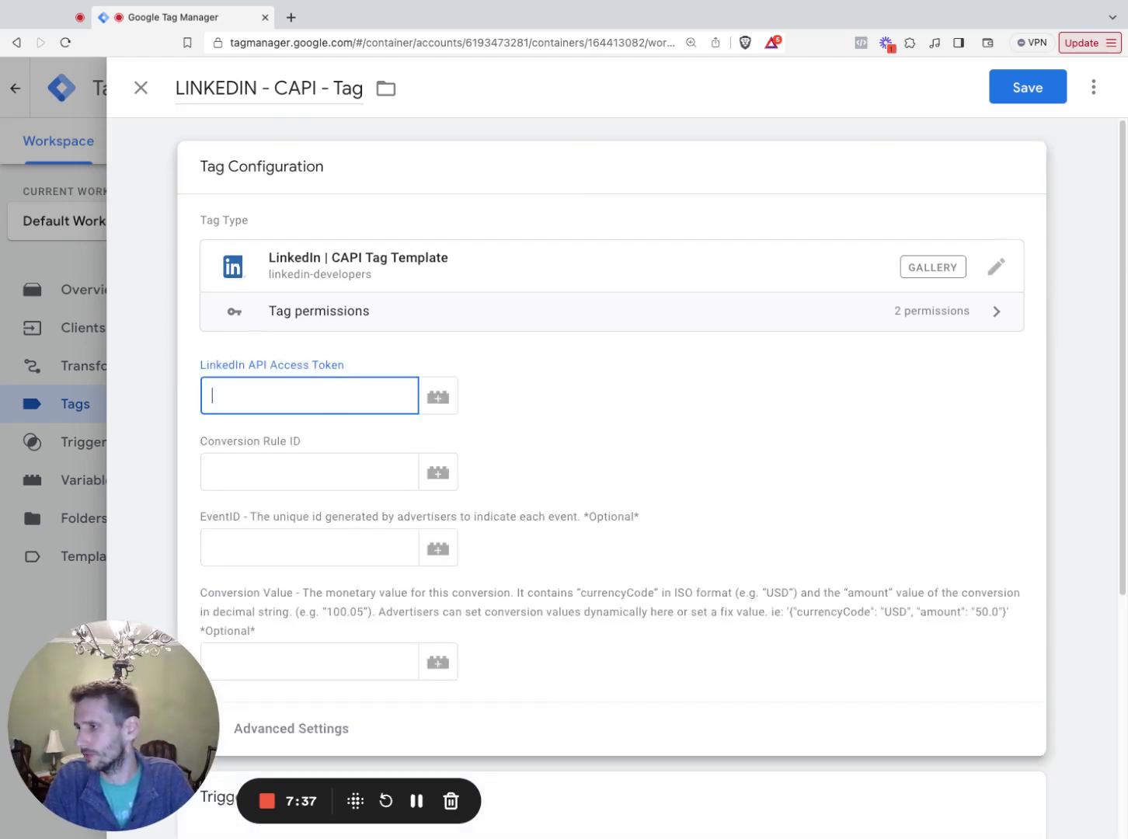
pyautogui.press('super+Tab')
pyautogui.press('super+Tab')
pyautogui.press('super+v')
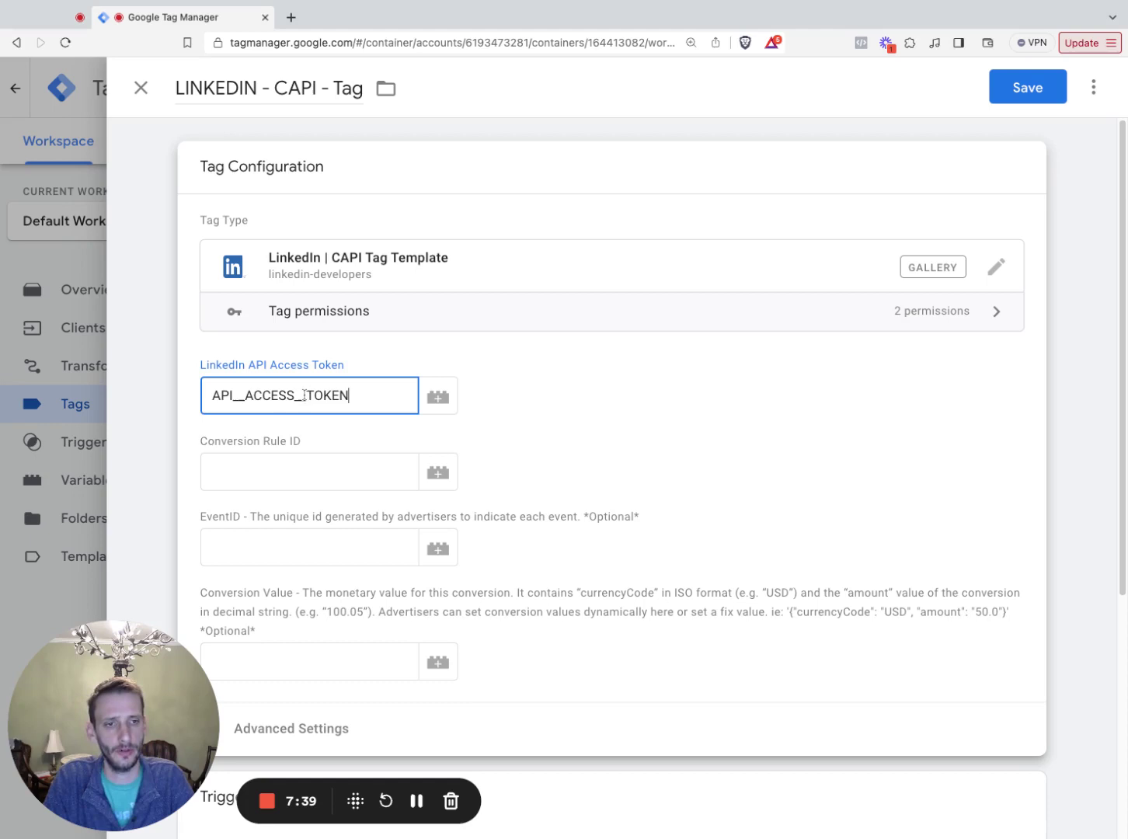
pyautogui.press('super+Tab')
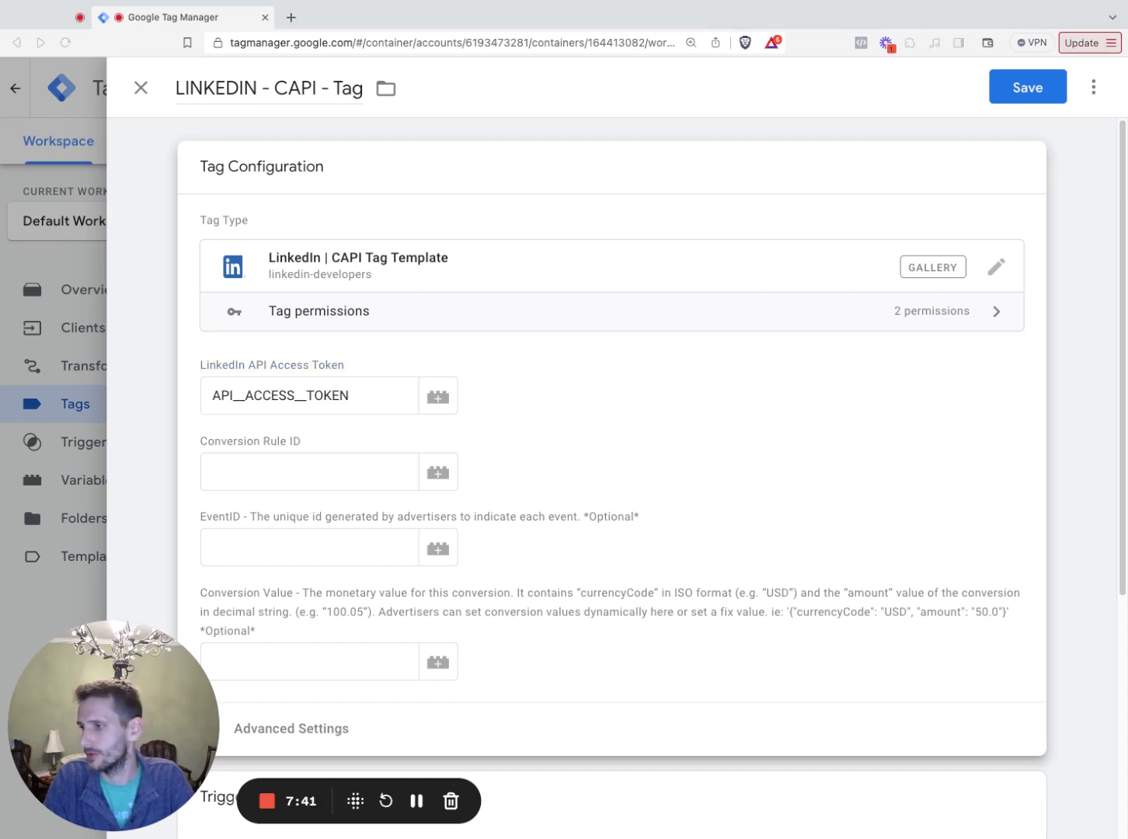
pyautogui.press('super+Tab')
pyautogui.press('Tab')
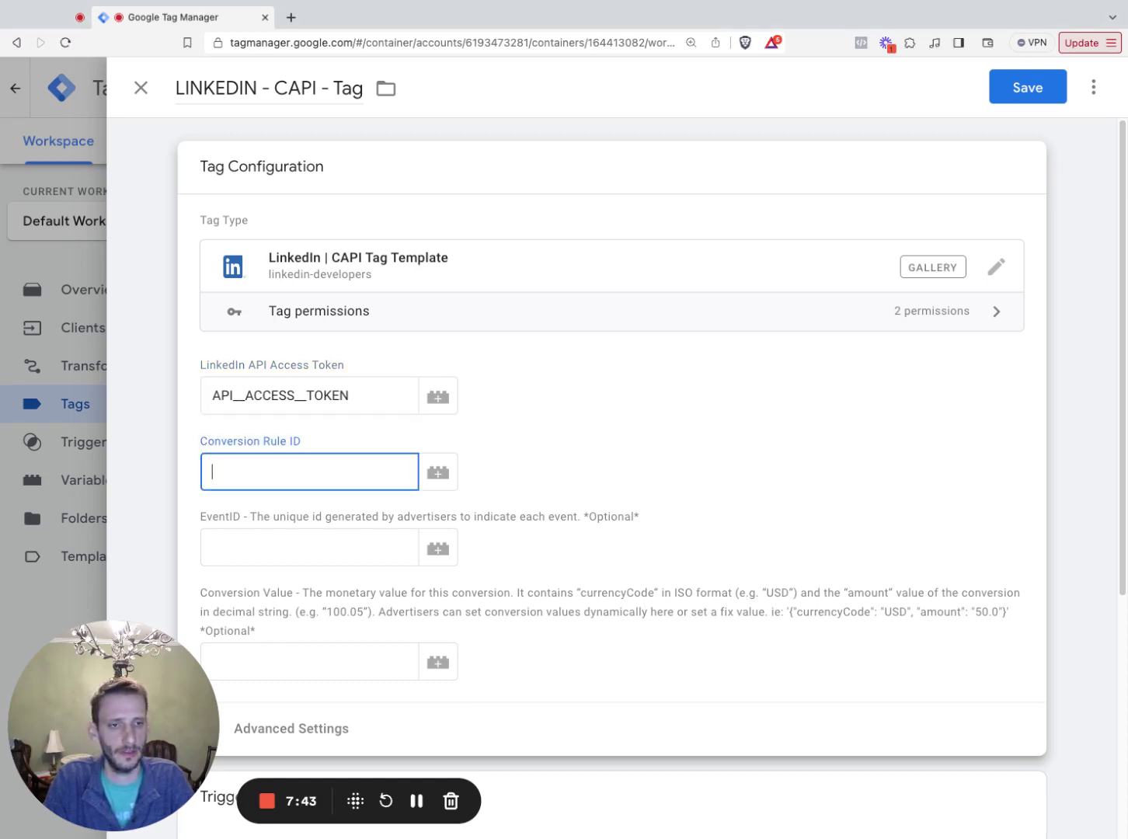
pyautogui.press('super+v')
pyautogui.click(1042, 101)
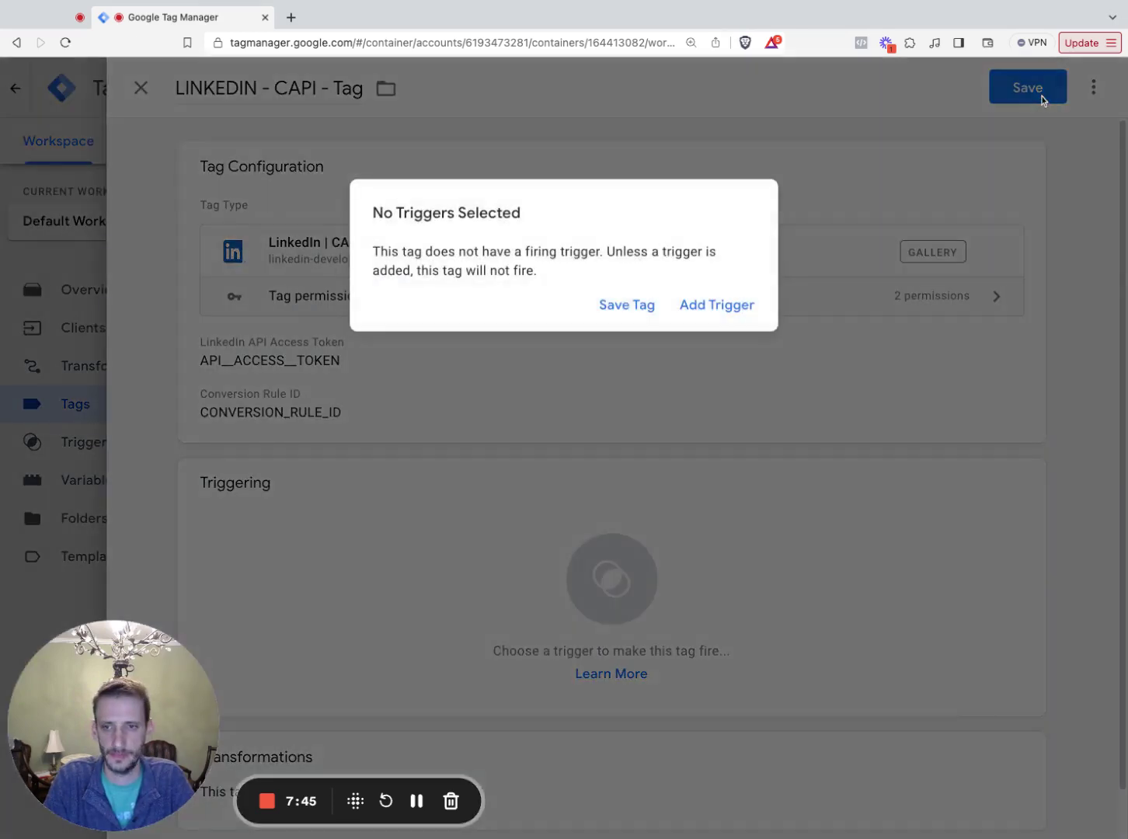
pyautogui.click(611, 306)
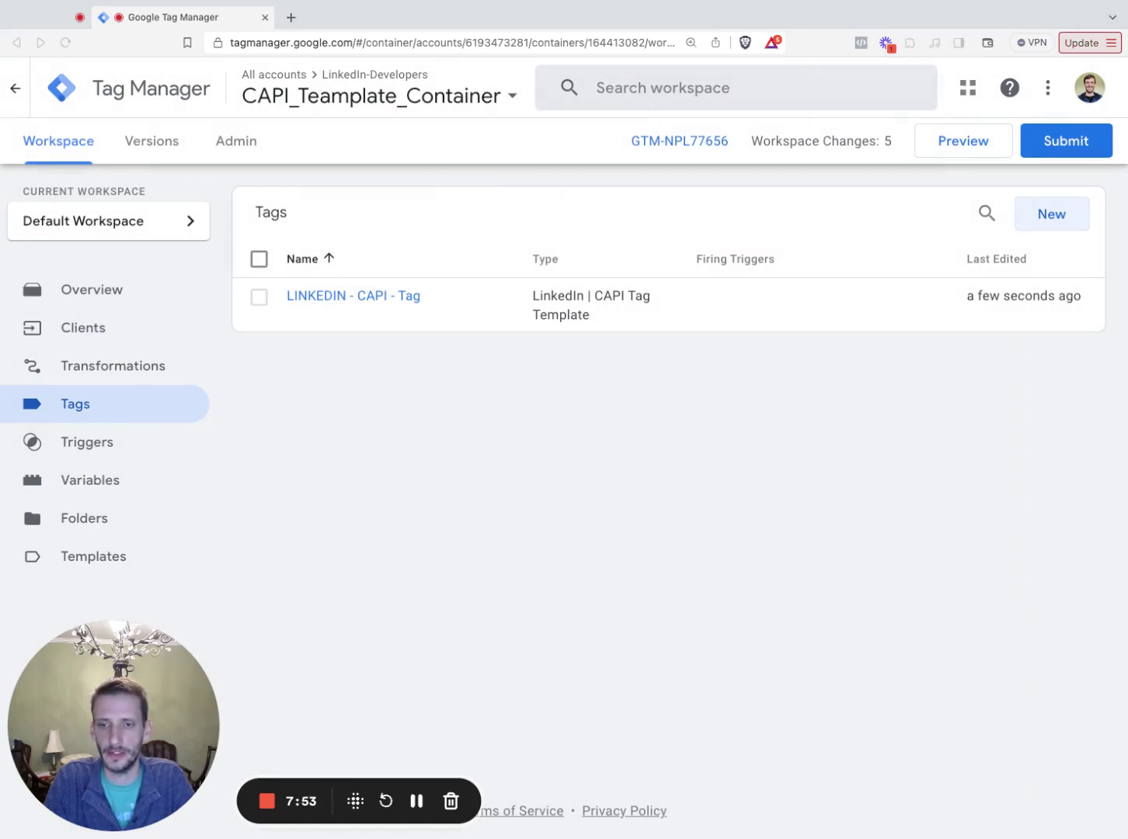
# Attach the All GA4 Events trigger to LINKEDIN - CAPI - Tag and save it.
pyautogui.click(359, 298)
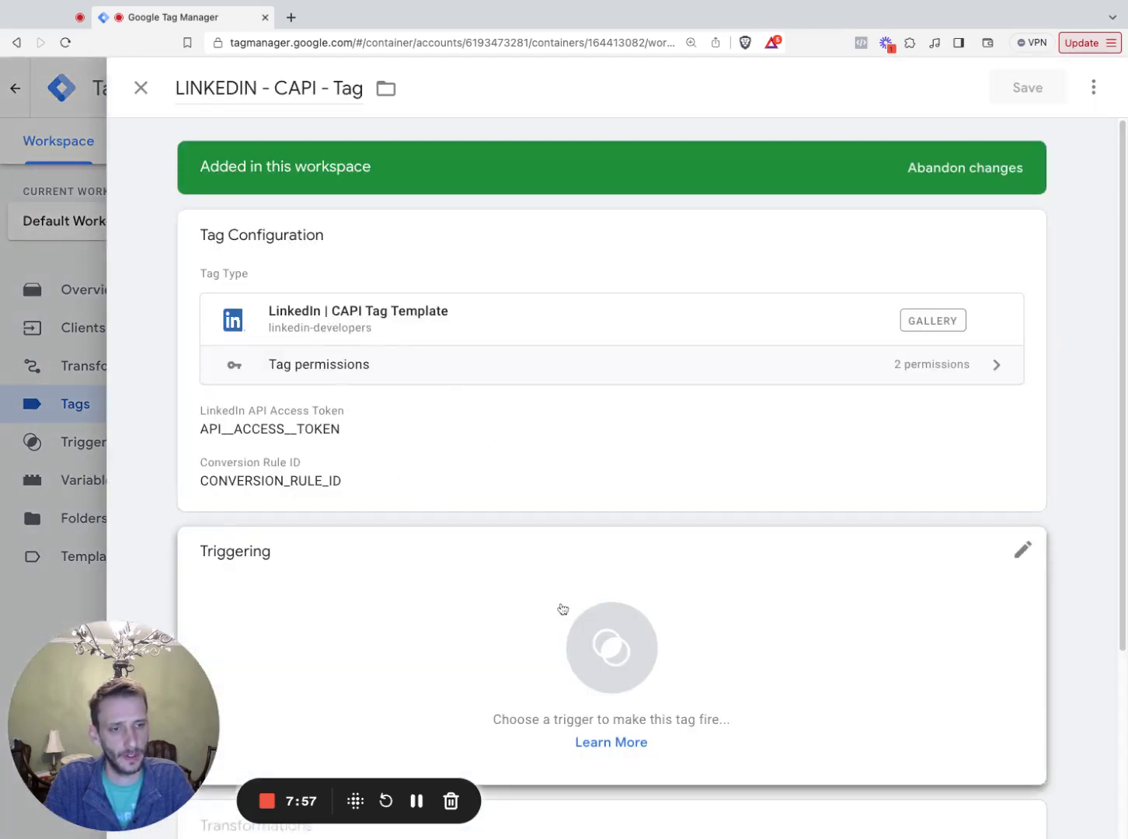
pyautogui.click(564, 604)
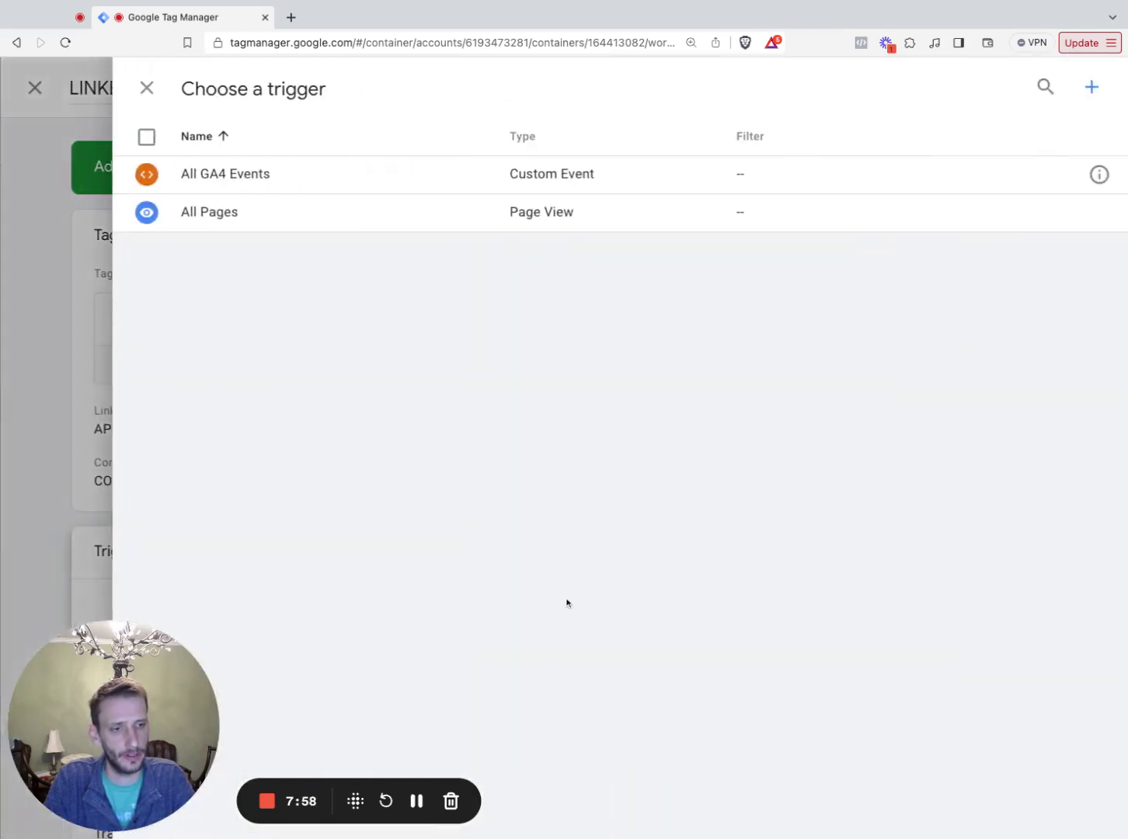
pyautogui.click(141, 174)
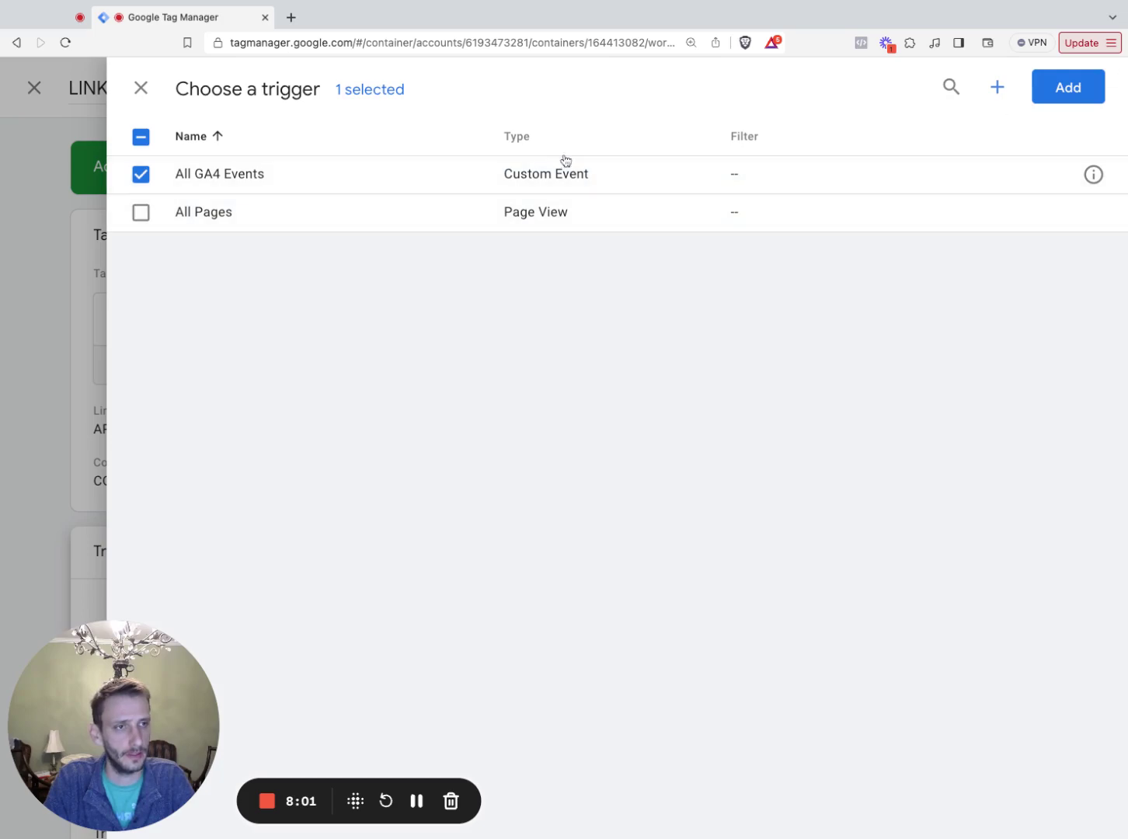
pyautogui.click(1090, 97)
pyautogui.scroll(-1, 627, 565)
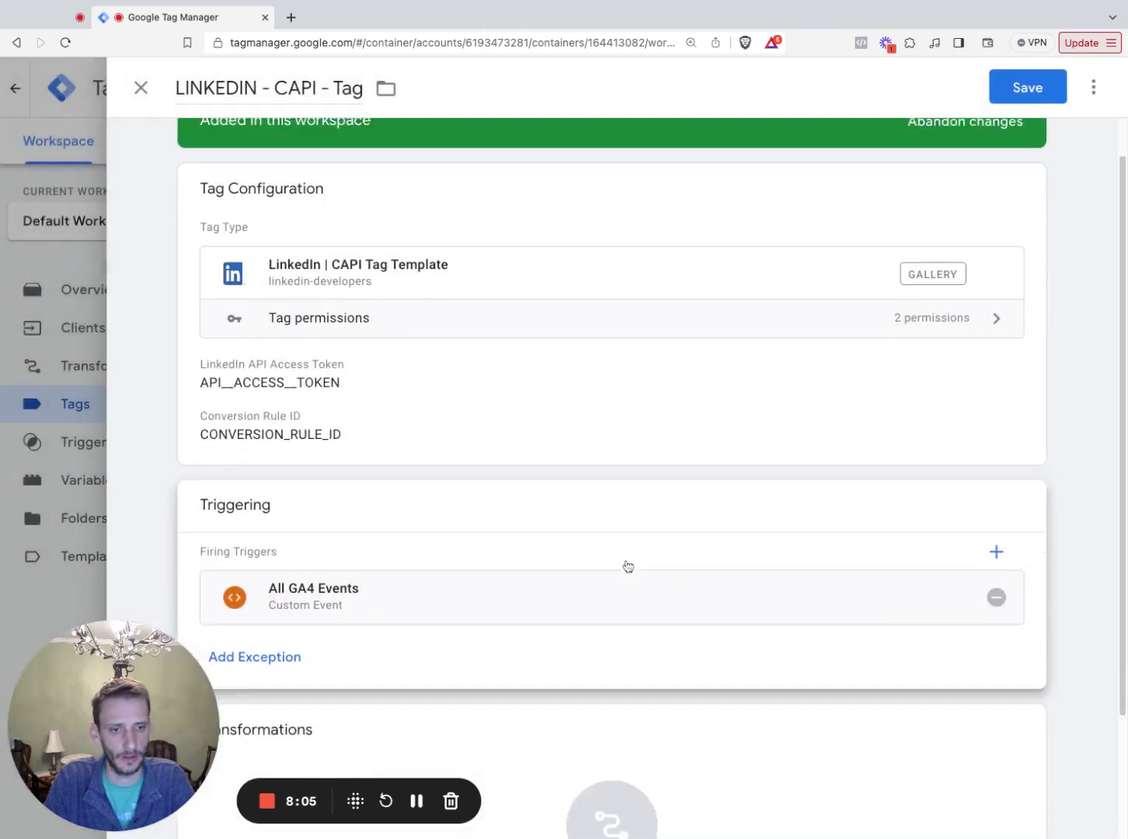
pyautogui.scroll(-2, 628, 566)
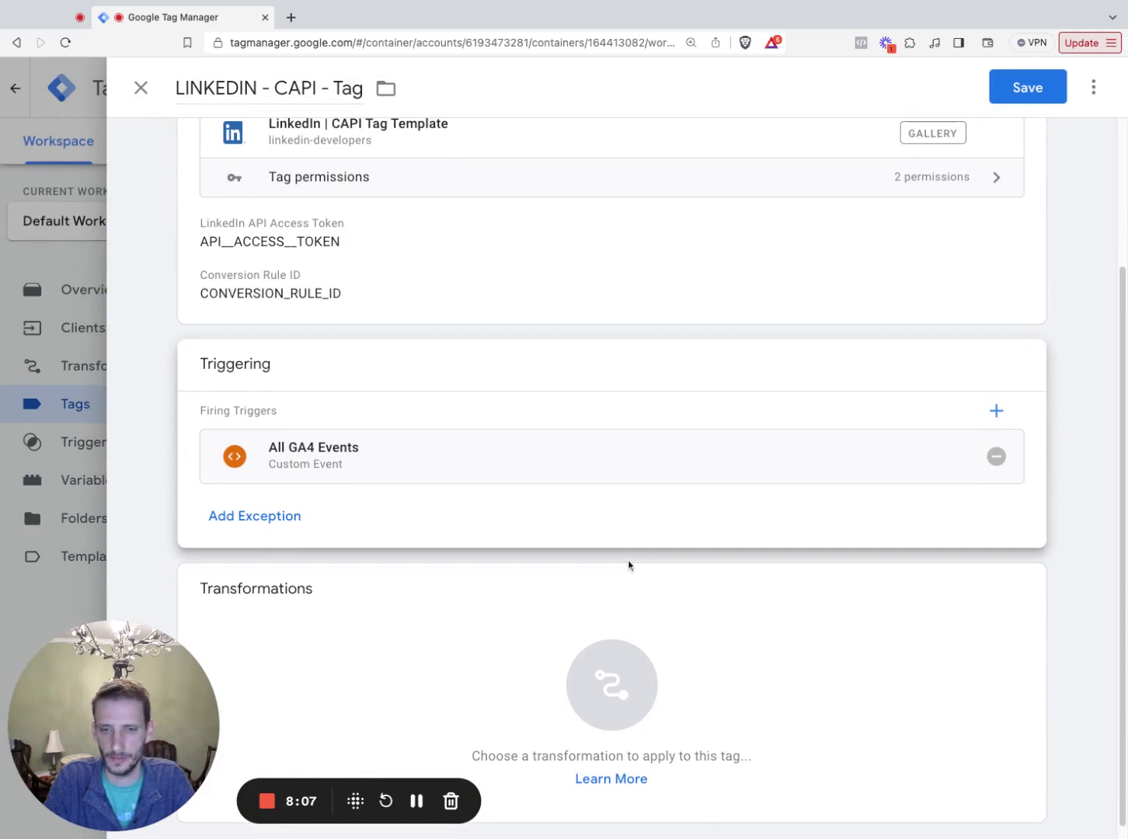
pyautogui.scroll(1, 1048, 86)
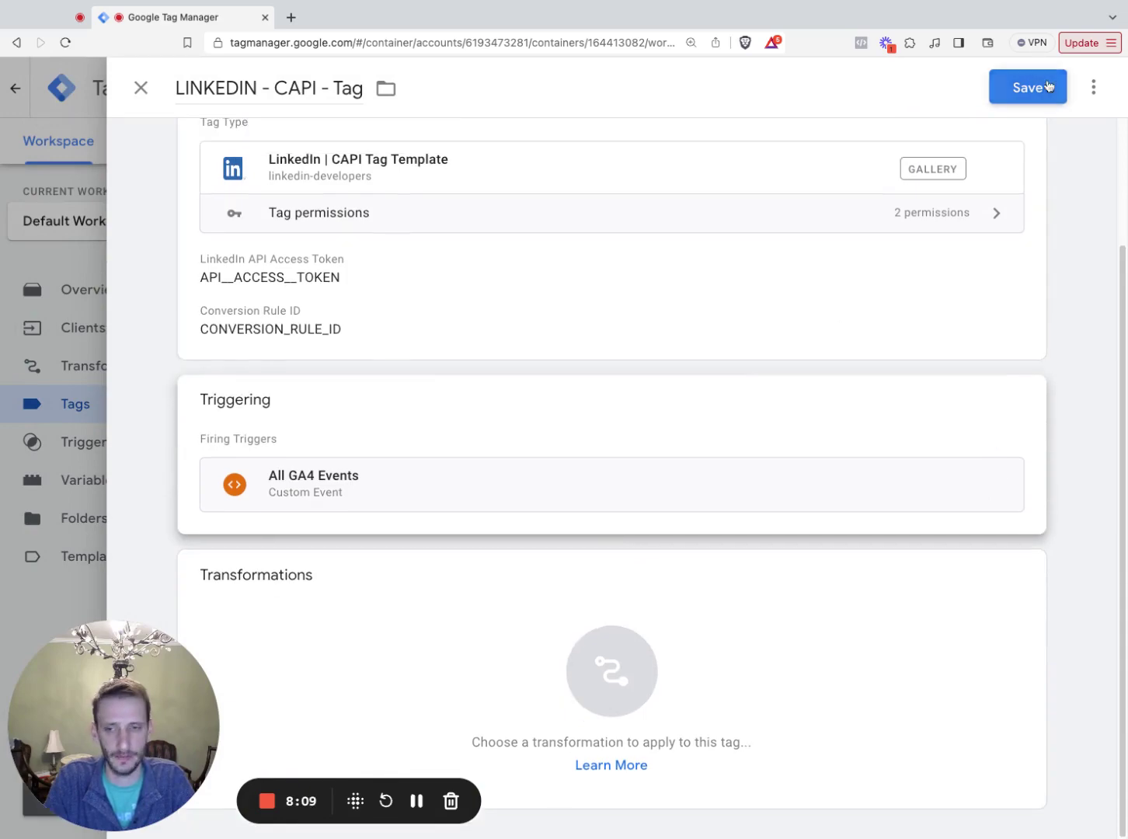
pyautogui.click(1048, 86)
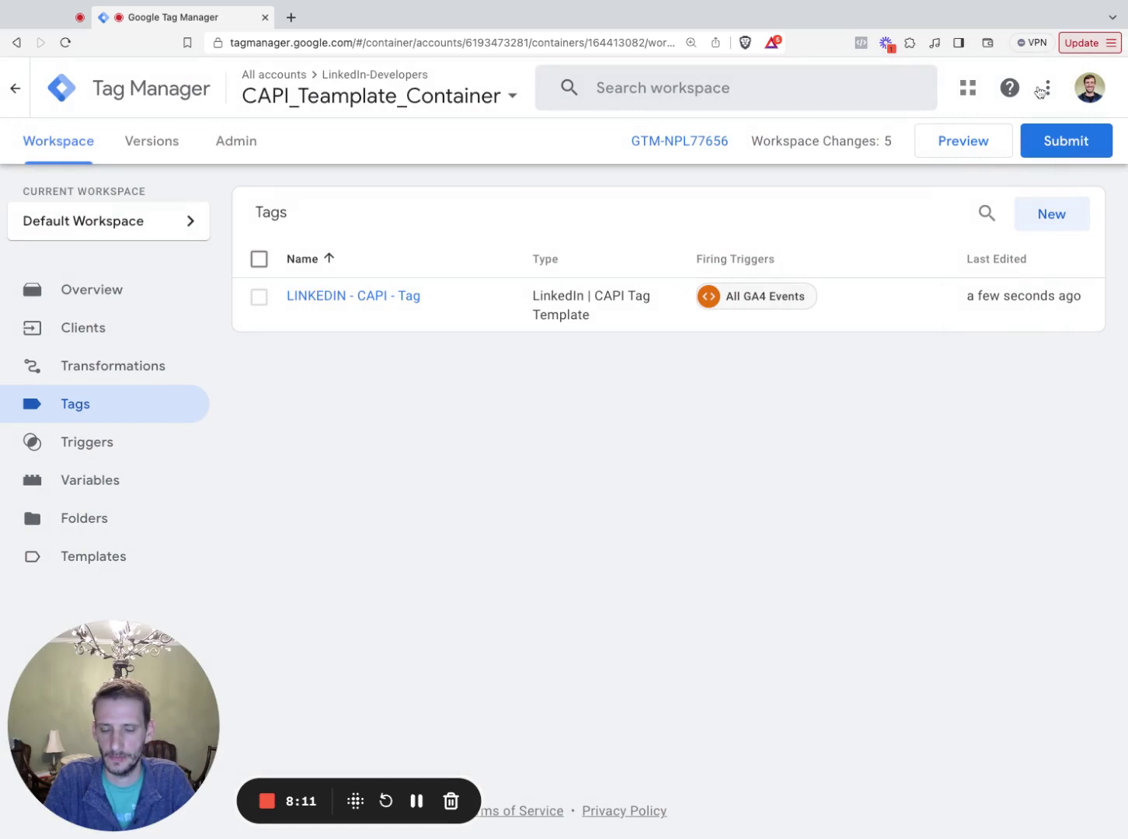